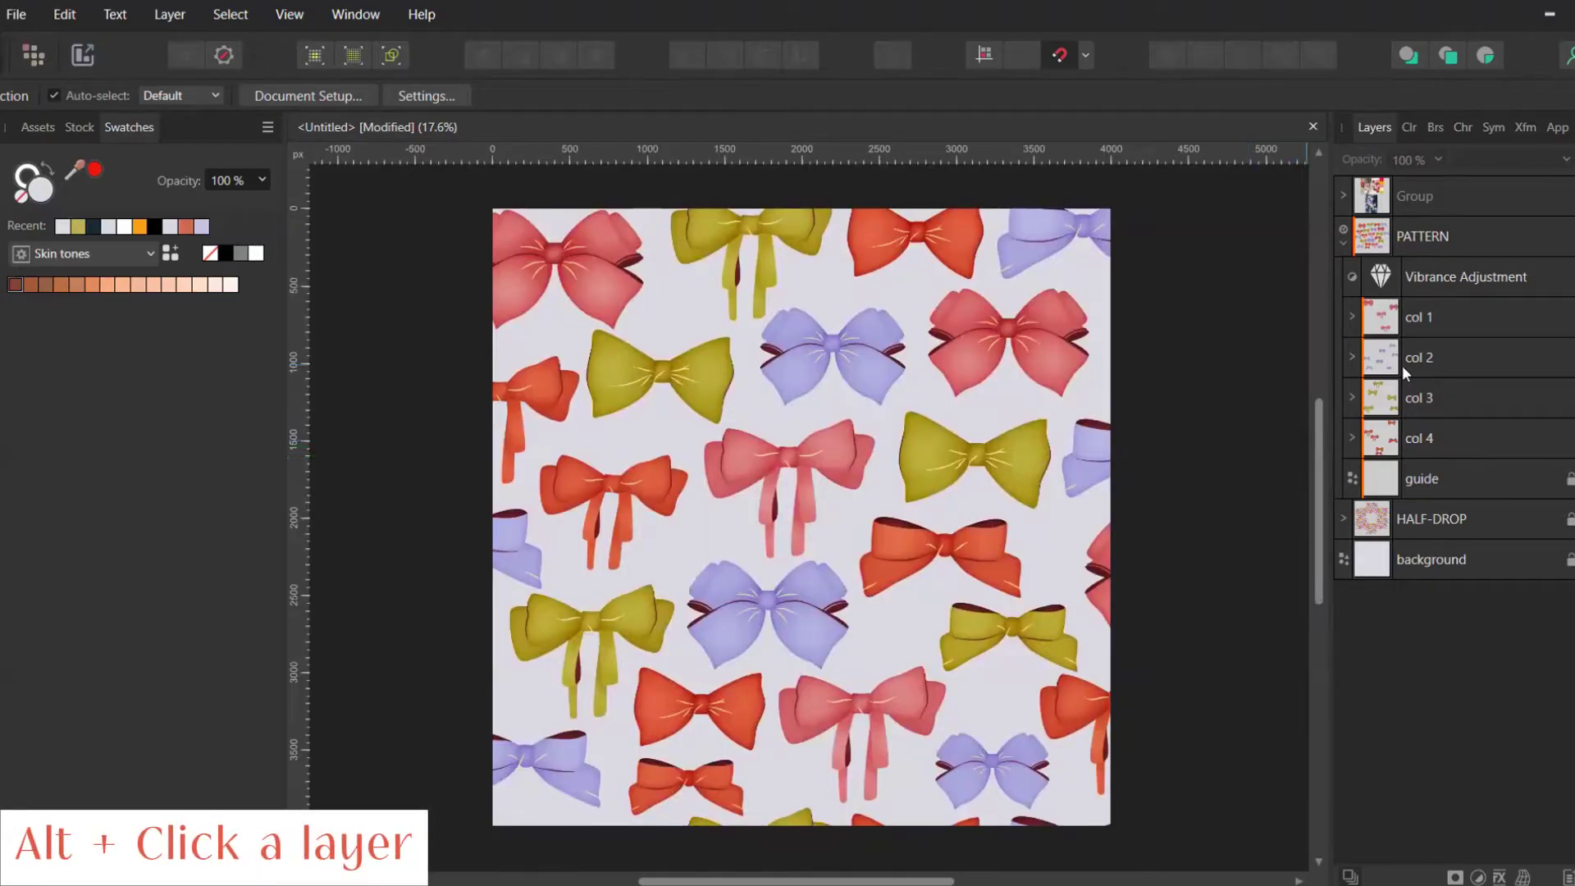
Select every bow curve sharing the lavender fill colour using Select Same > Fill Colour.
alt+click(1456, 360)
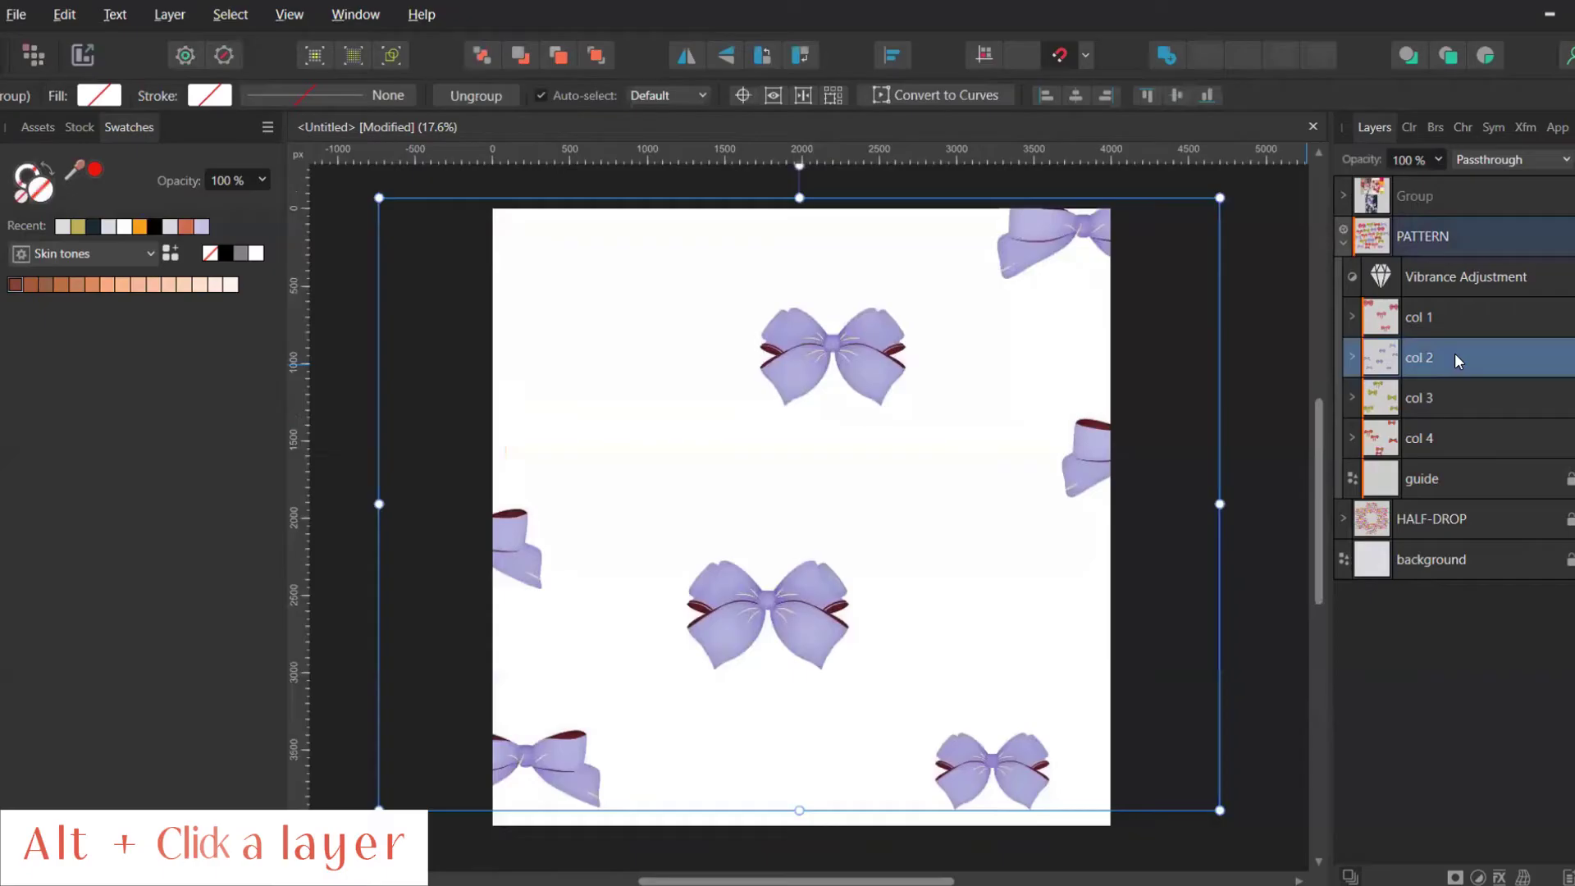
click(1454, 312)
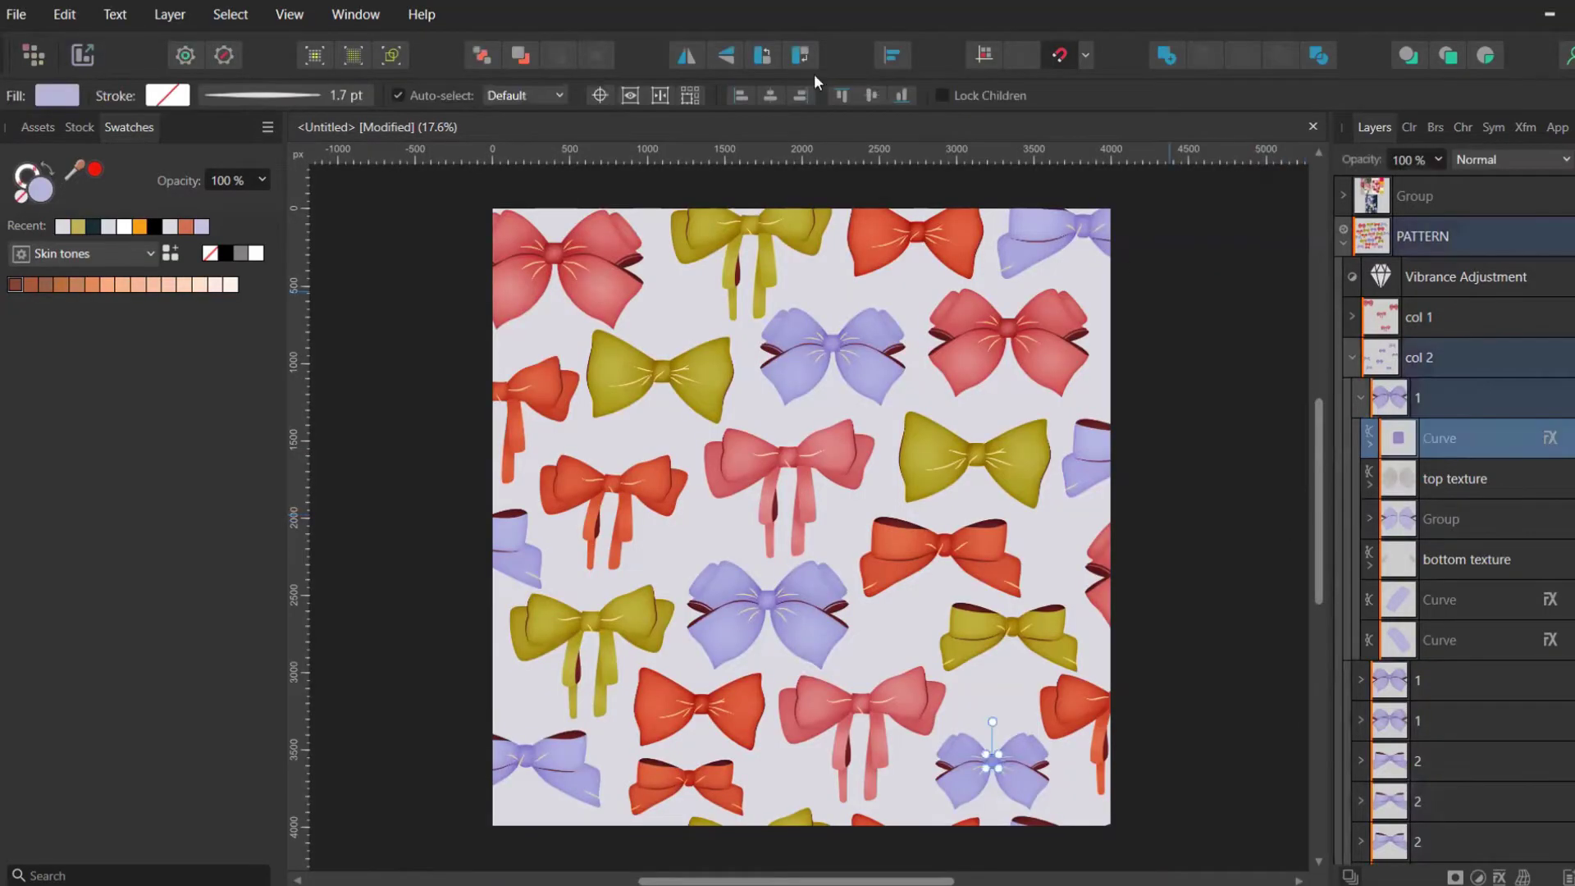
click(230, 17)
mouse_move(504, 278)
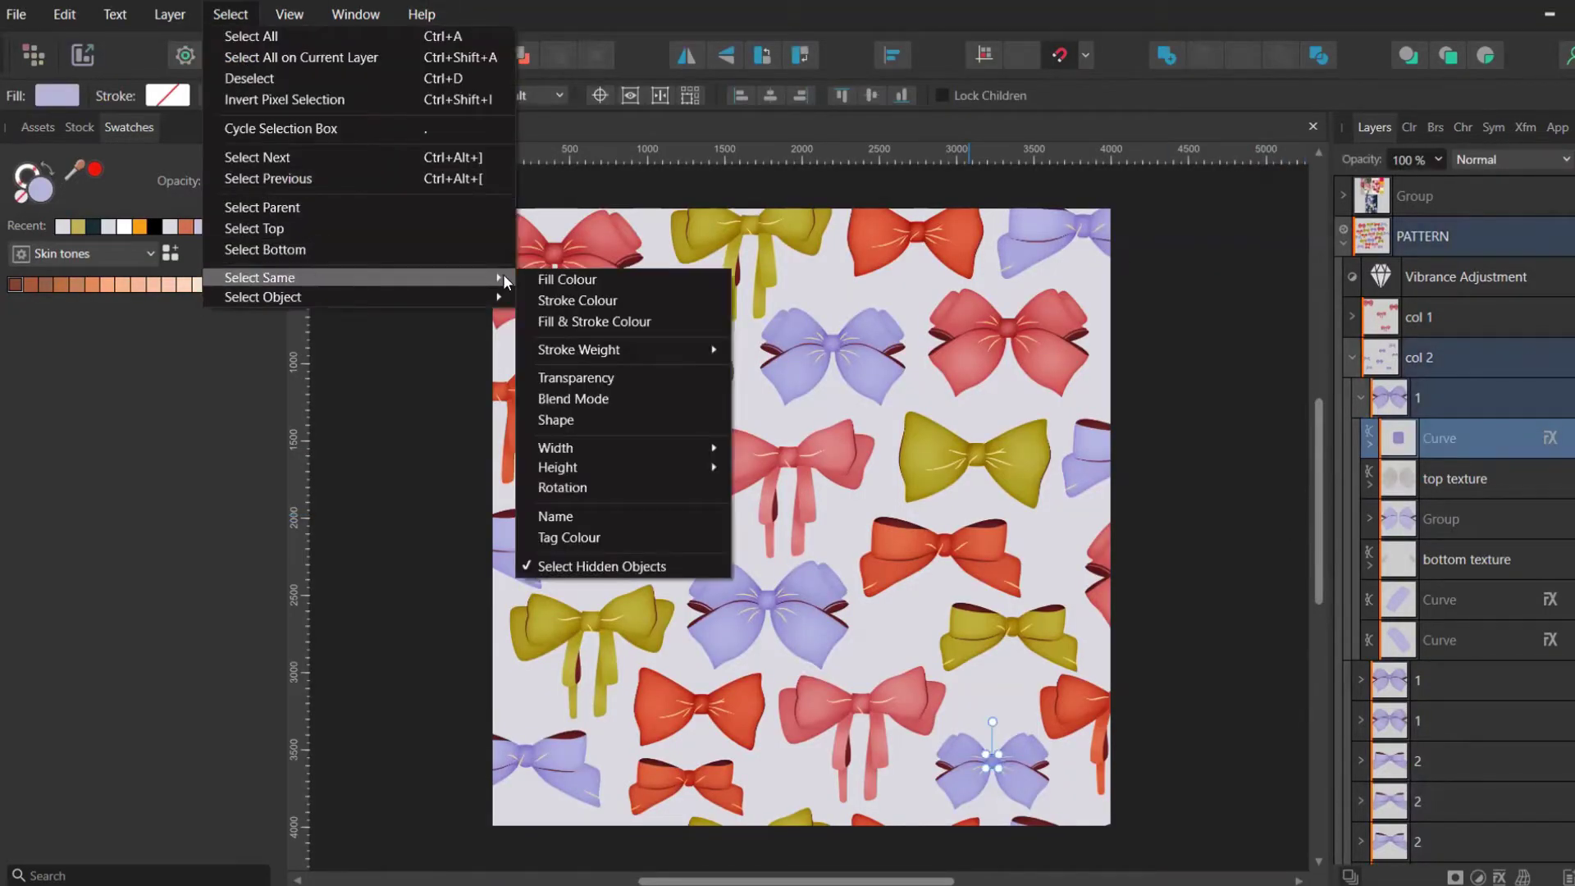
click(552, 278)
Change the shared lavender fill to a deeper blue, #787ACC.
double_click(41, 189)
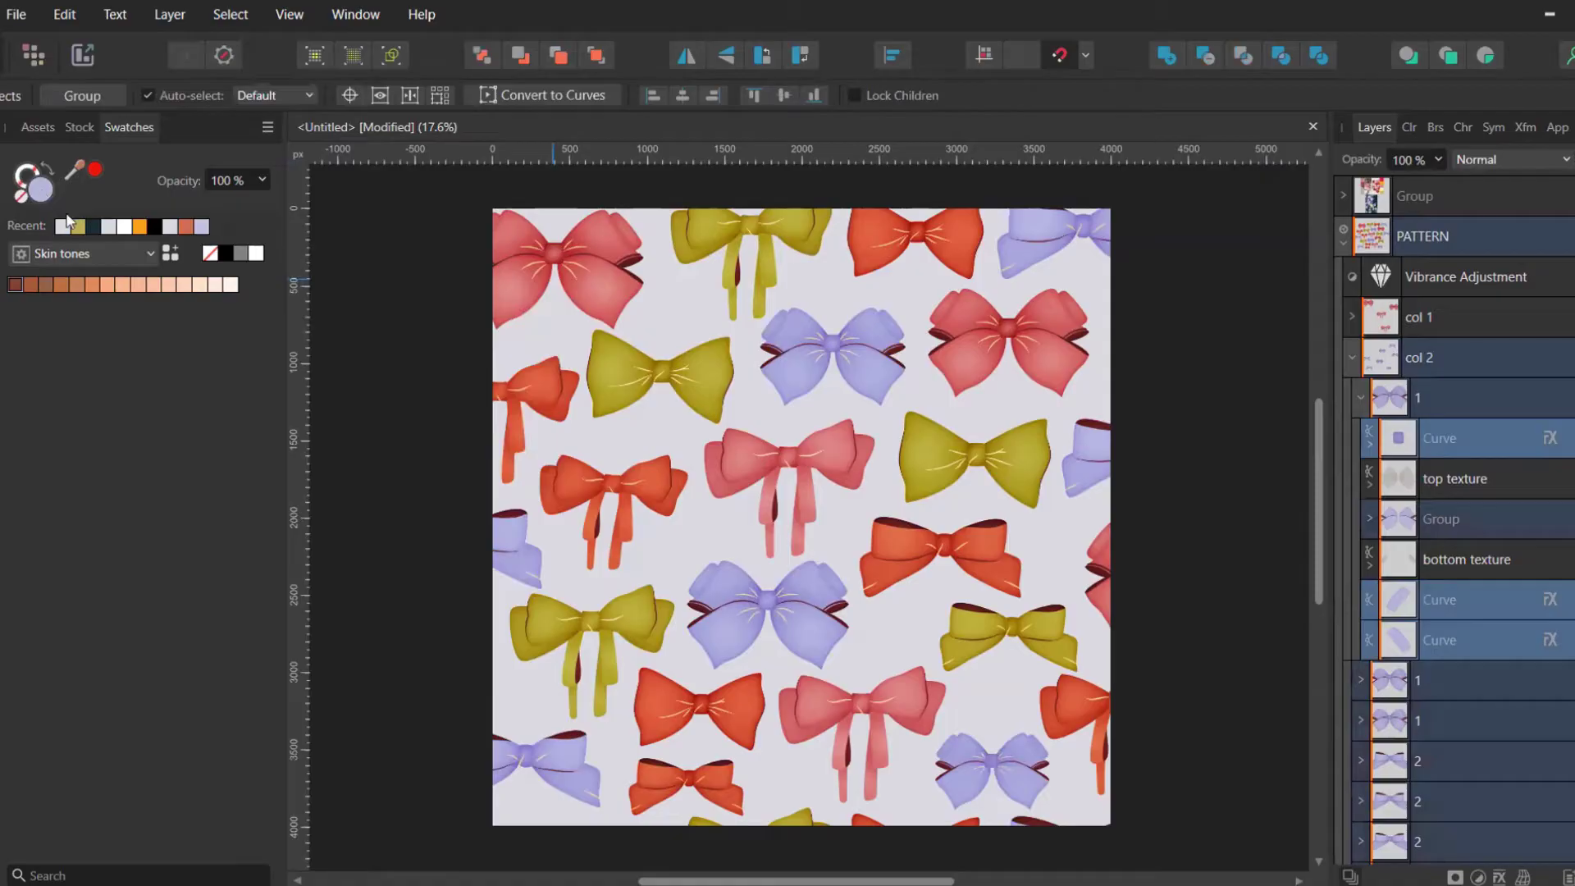
click(51, 509)
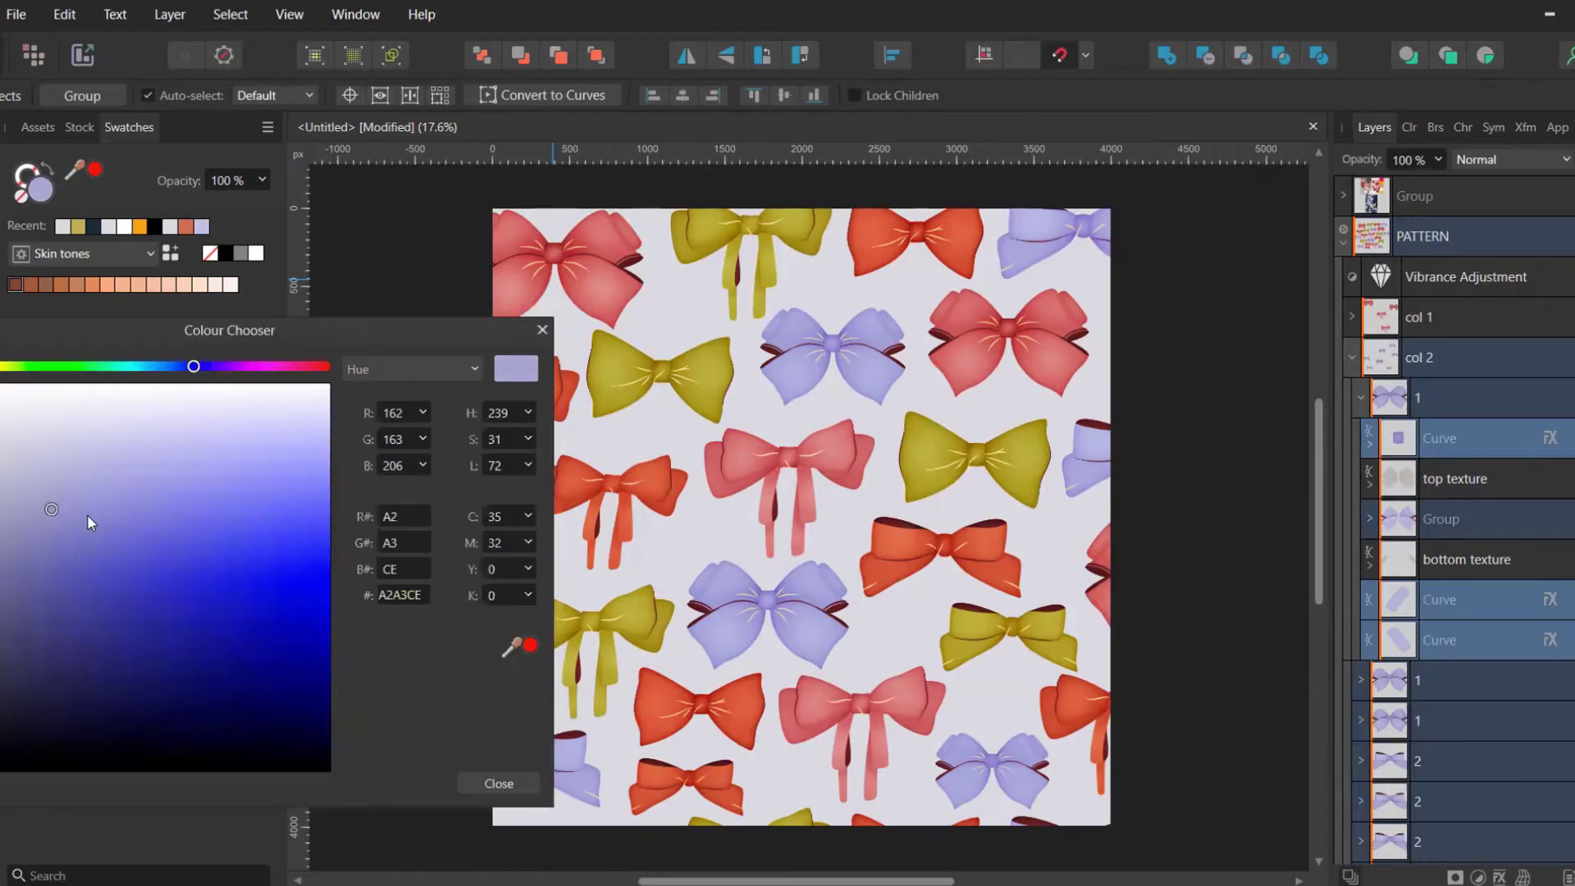
click(110, 525)
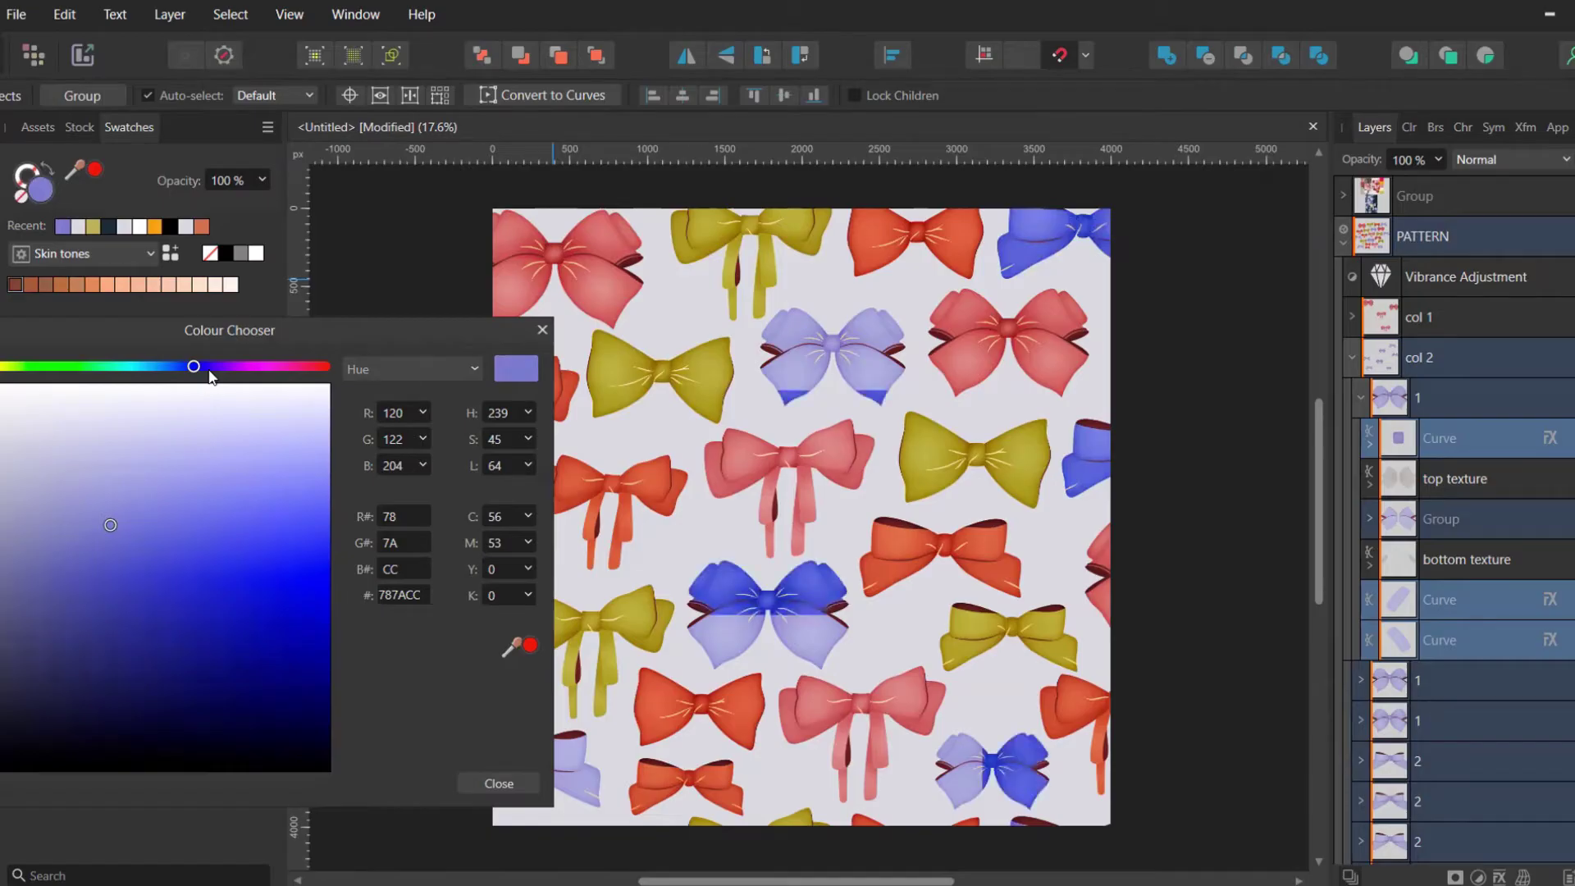
click(543, 329)
click(230, 14)
mouse_move(252, 277)
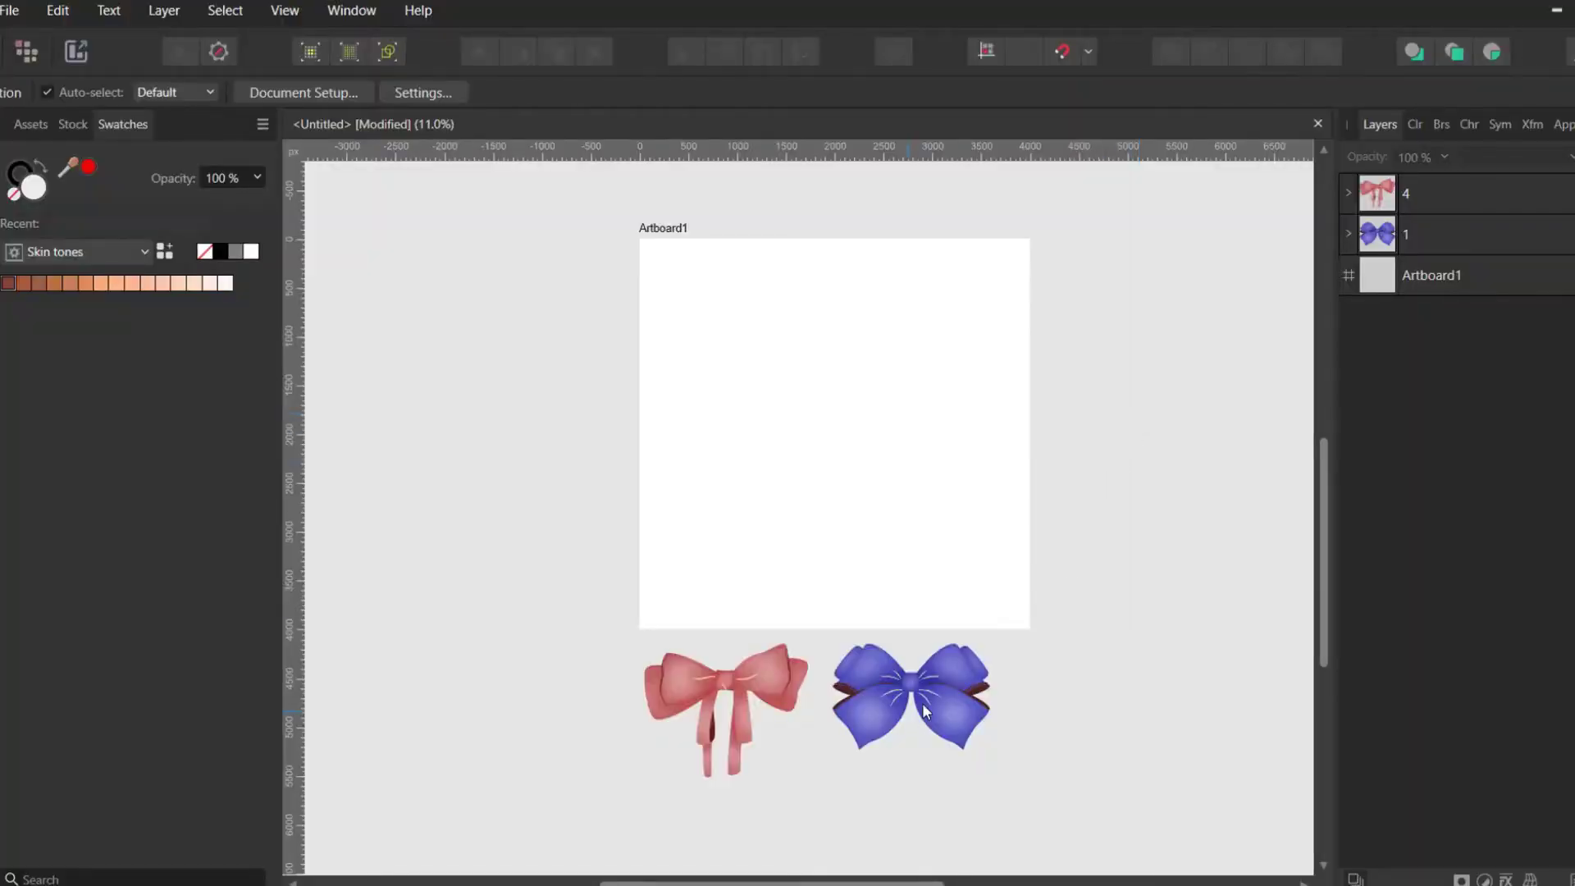
Move the blue bow into the artboard's top-left area and bring up the Symbols panel.
drag(932, 693, 785, 377)
click(1504, 126)
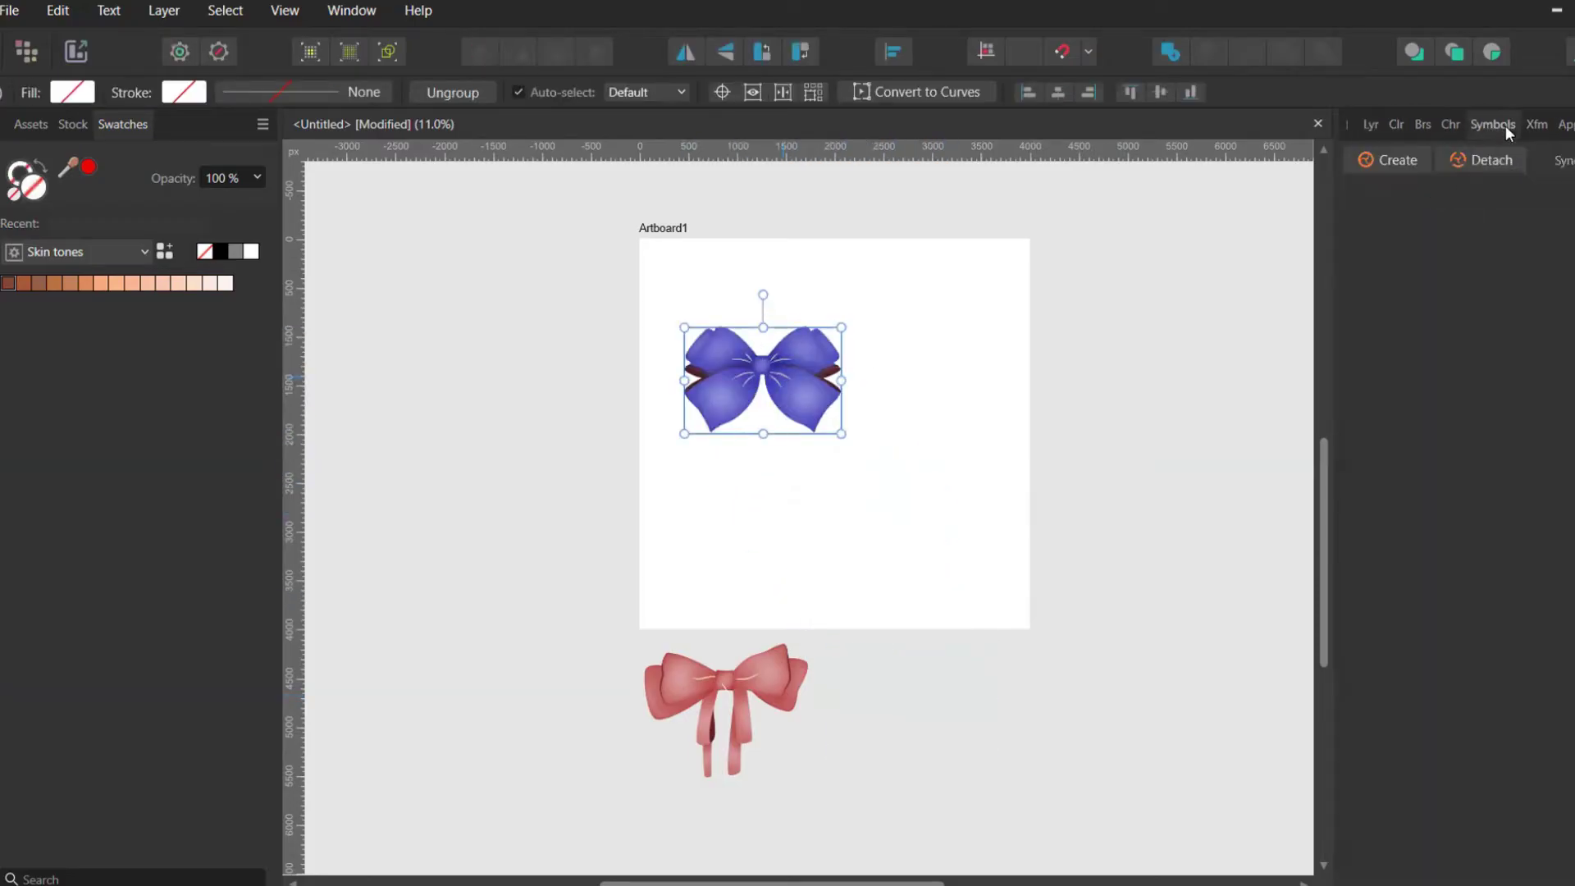
click(351, 10)
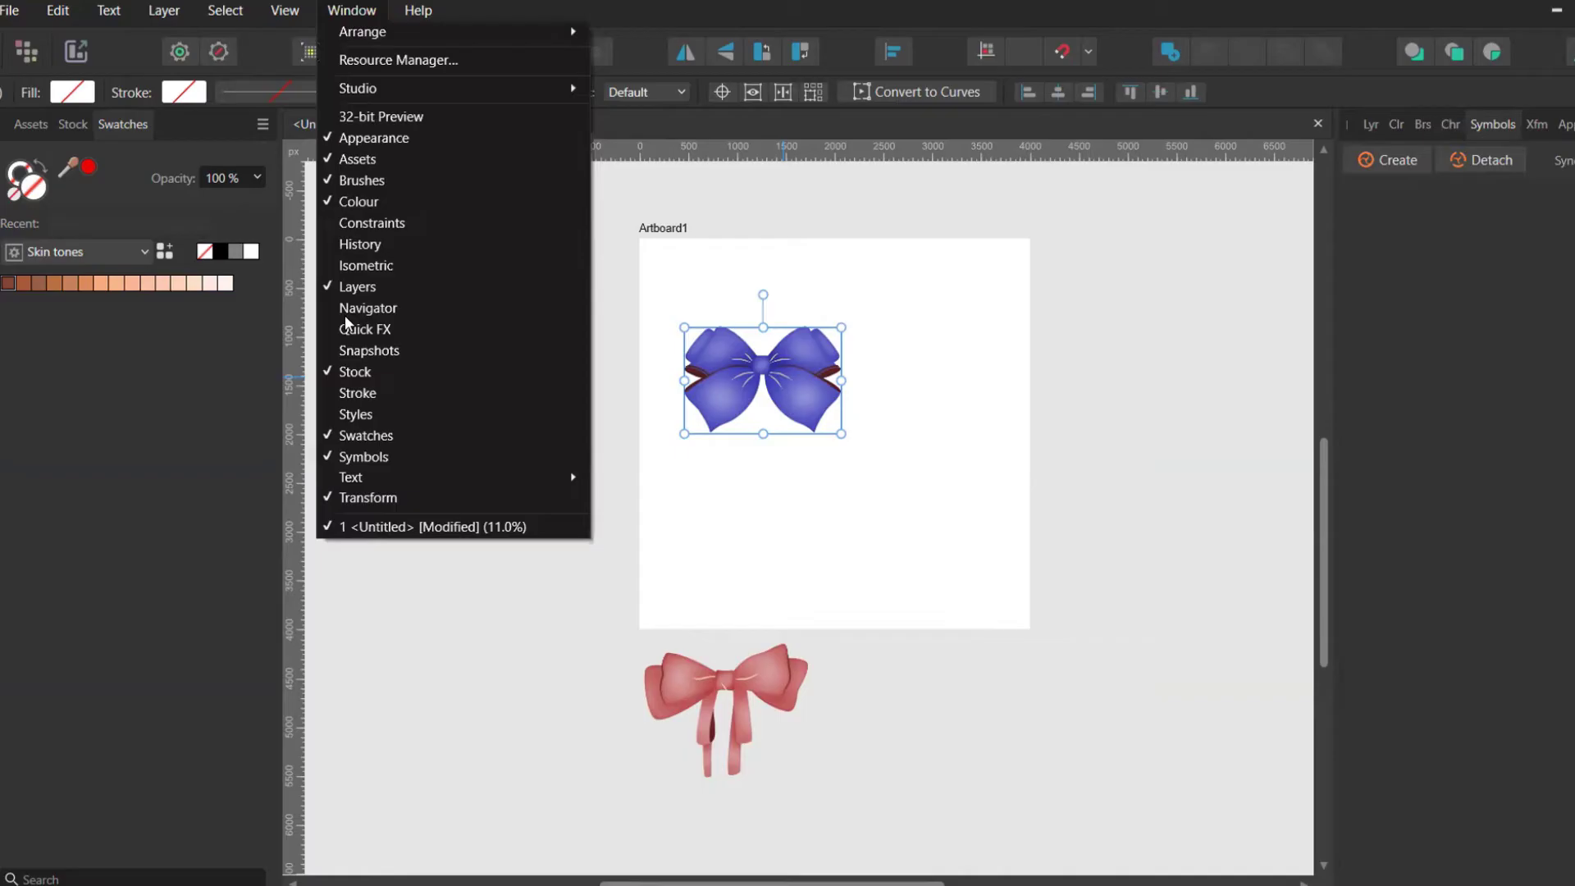
click(907, 464)
Save the blue bow as symbol 1 and place a second instance to its right.
click(1065, 415)
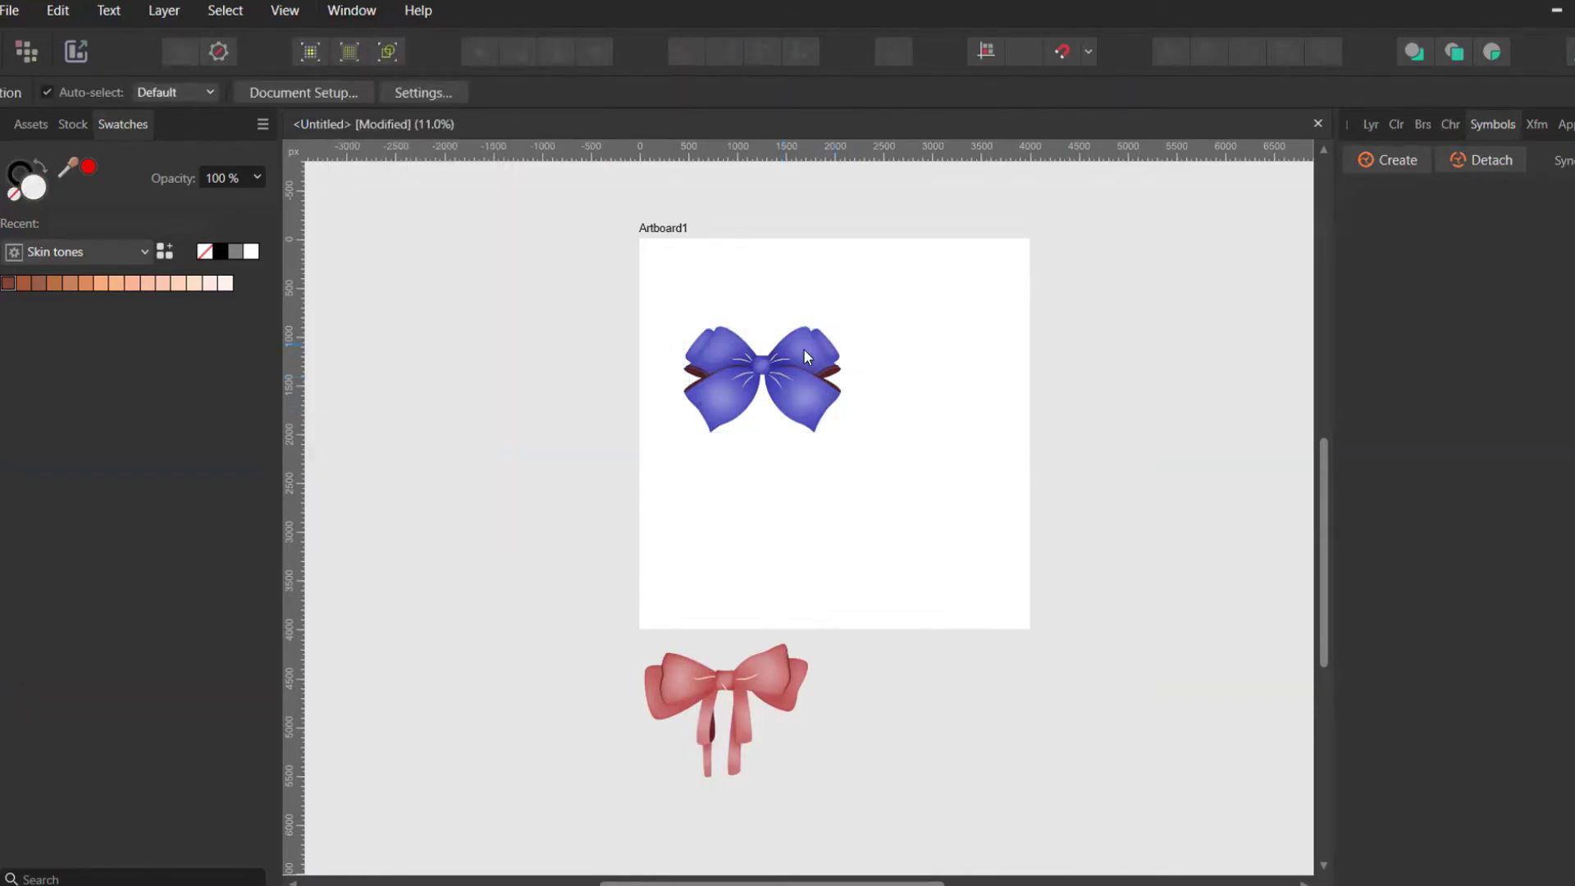
click(806, 357)
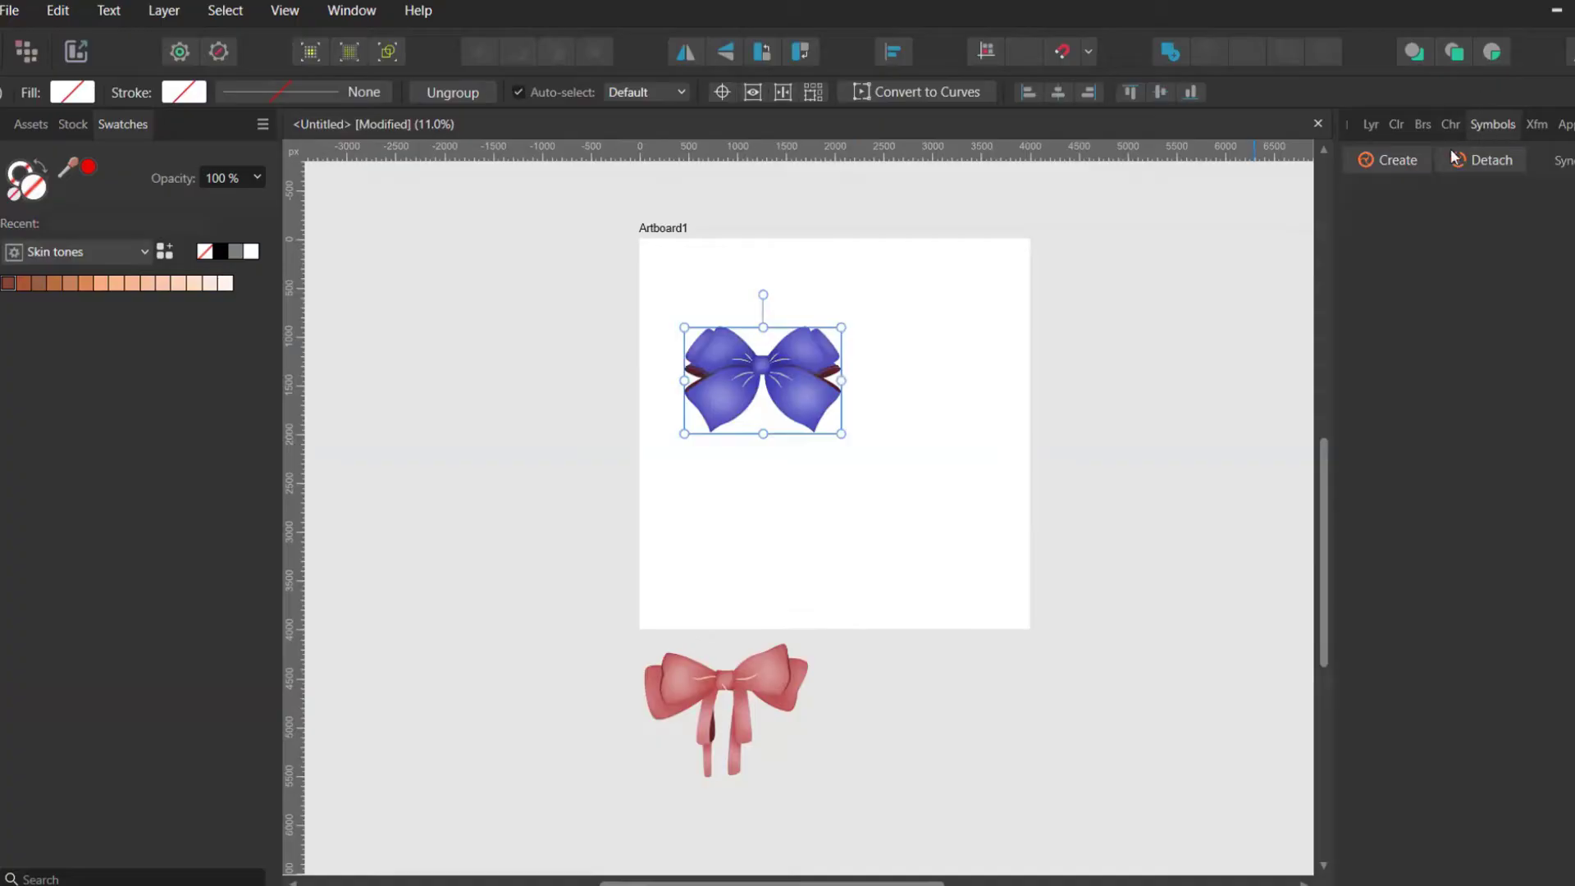
click(1389, 161)
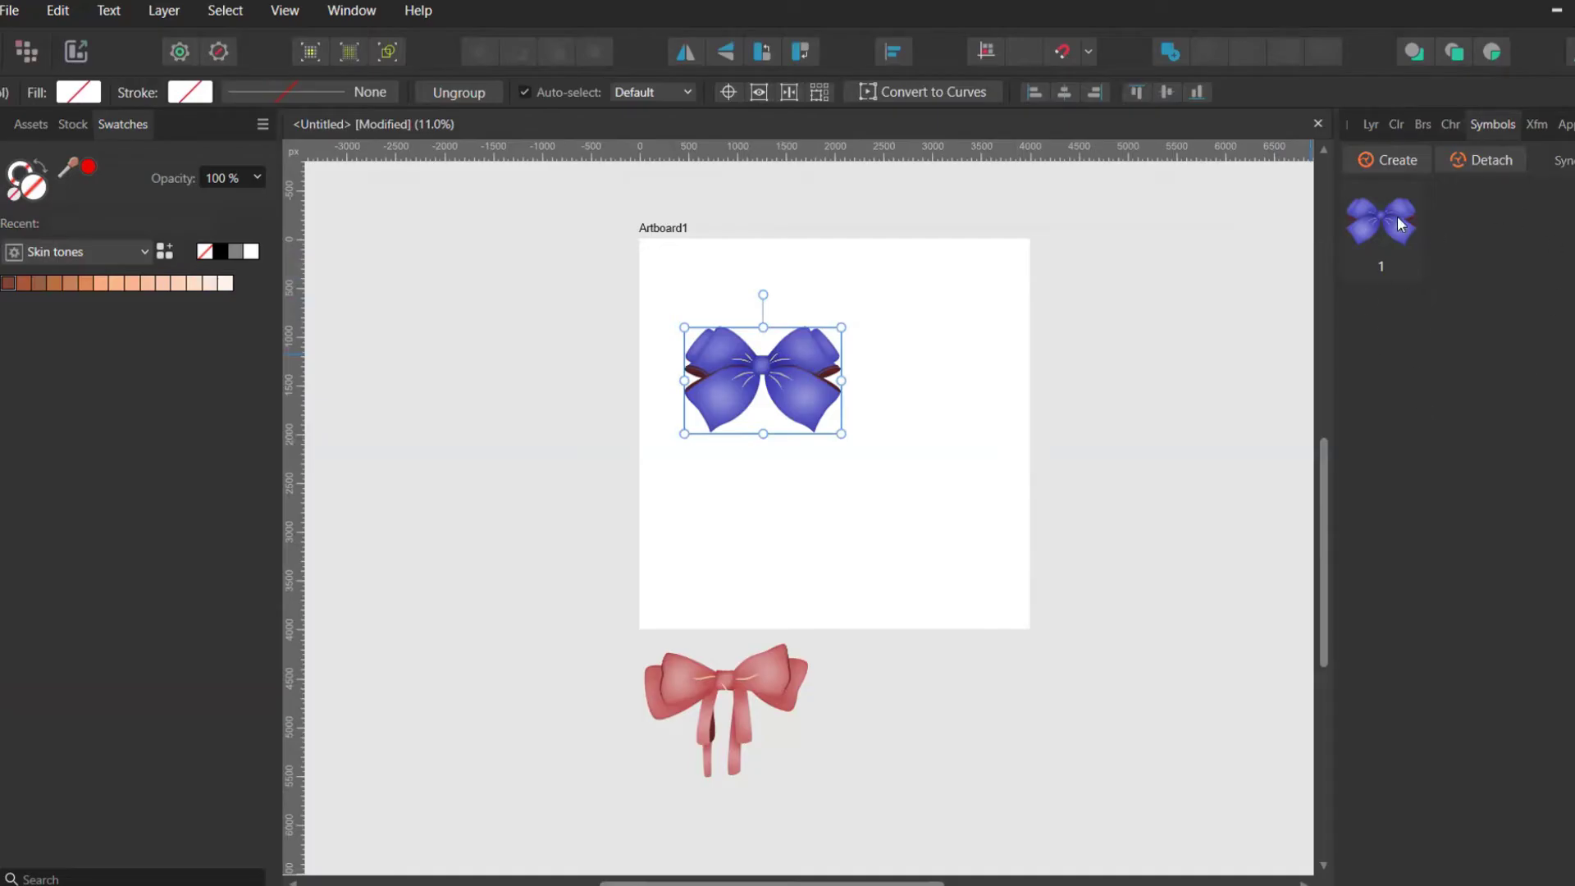
click(1377, 238)
drag(1088, 382, 913, 358)
Copy the left bow to make a third blue bow below it.
click(784, 375)
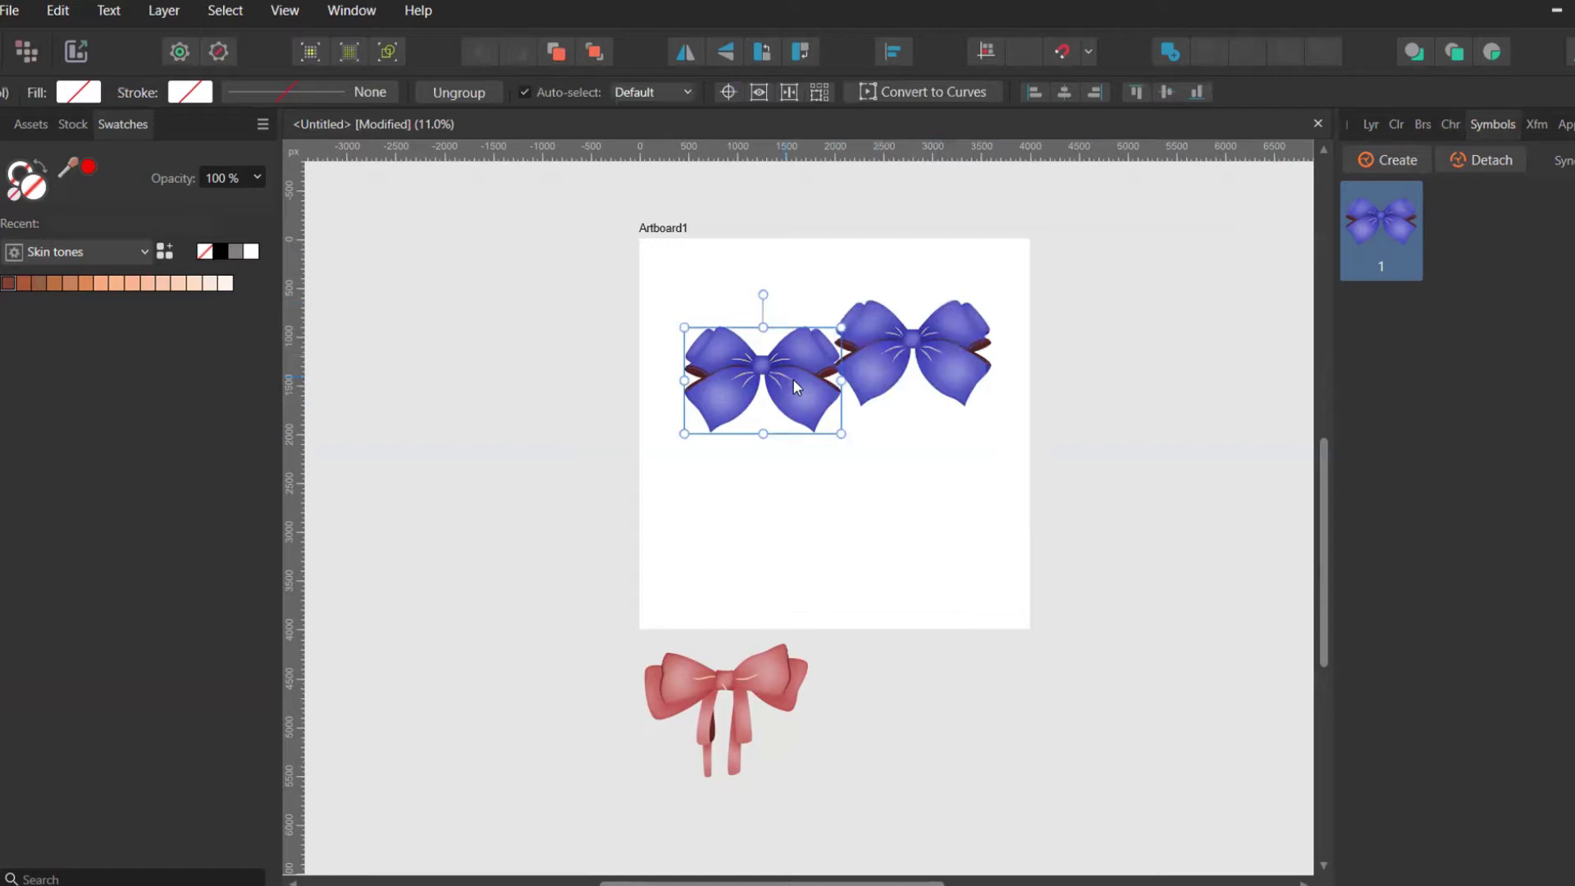
drag(794, 369, 790, 493)
click(1370, 123)
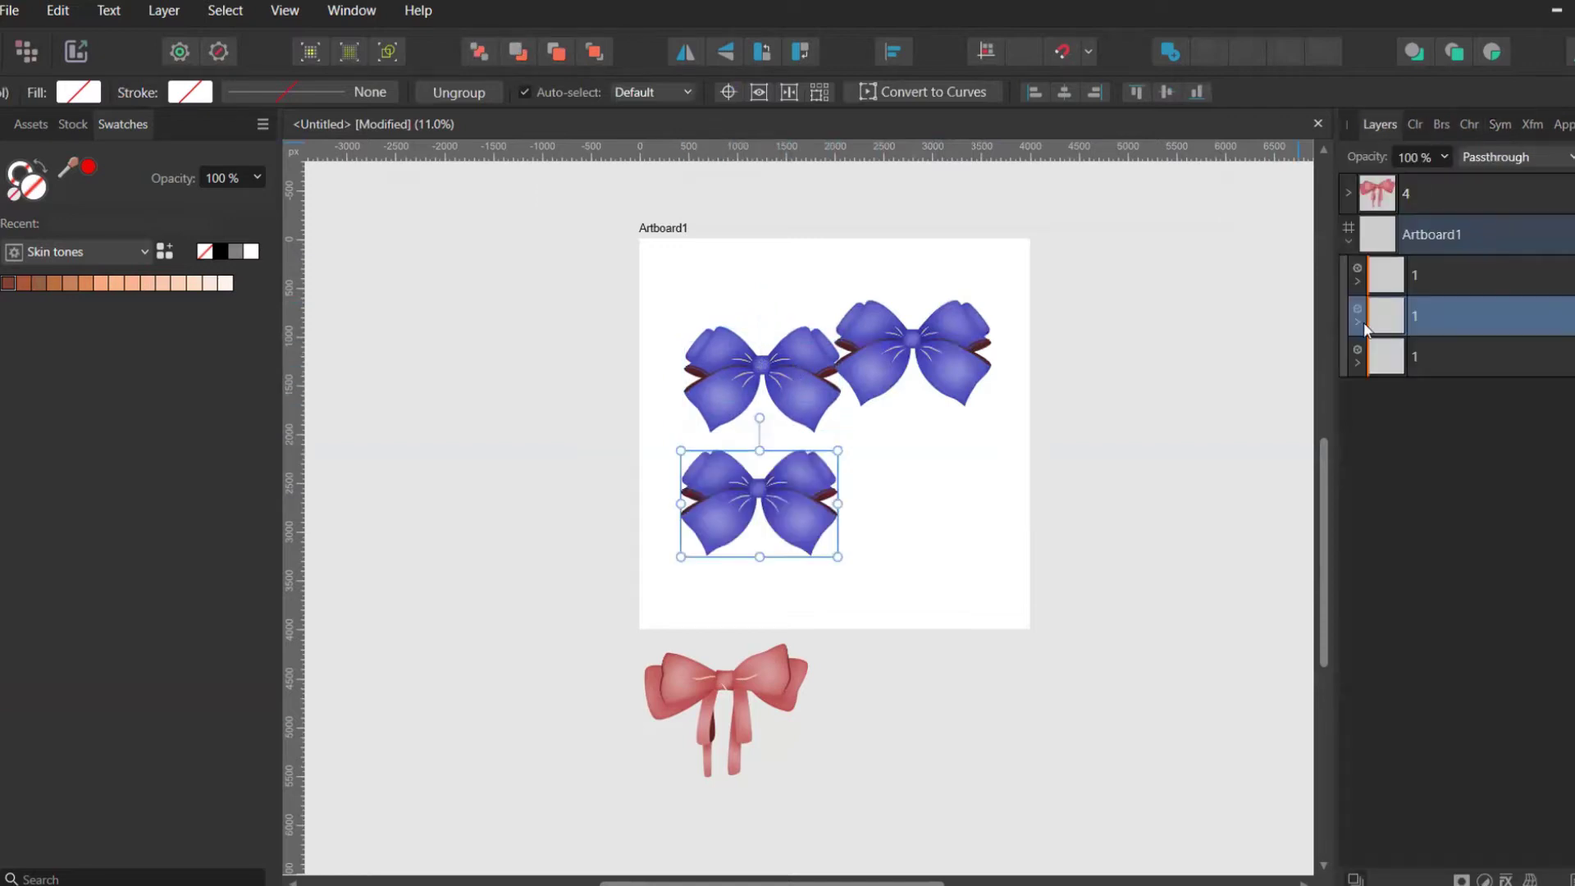
Select the bow's centre knot curve and try a darker fill, then undo it.
click(1355, 283)
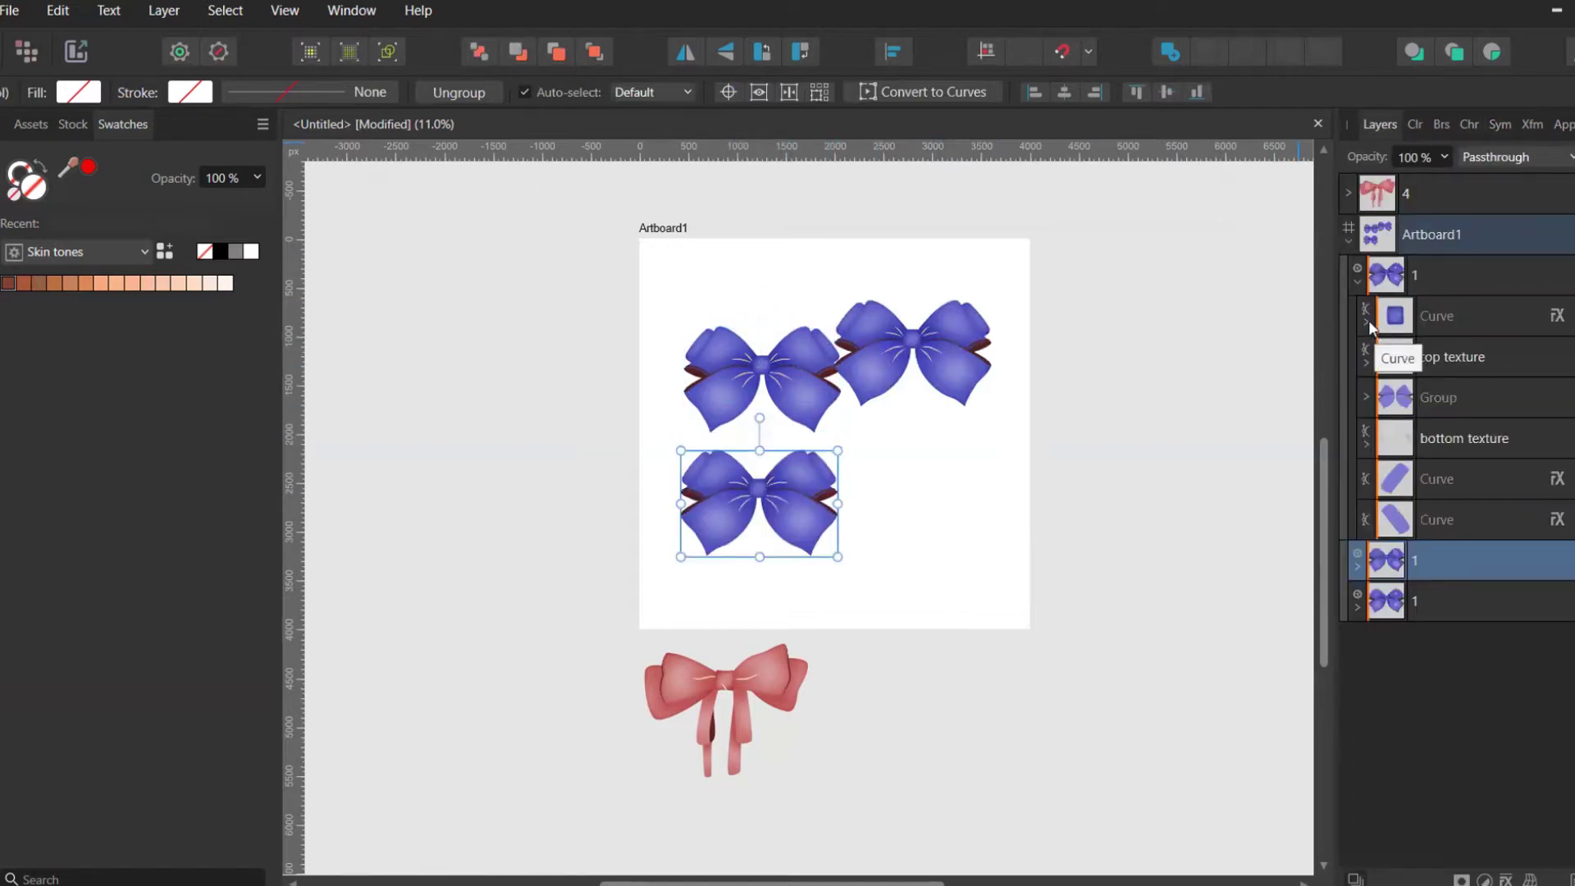
click(1395, 320)
double_click(32, 200)
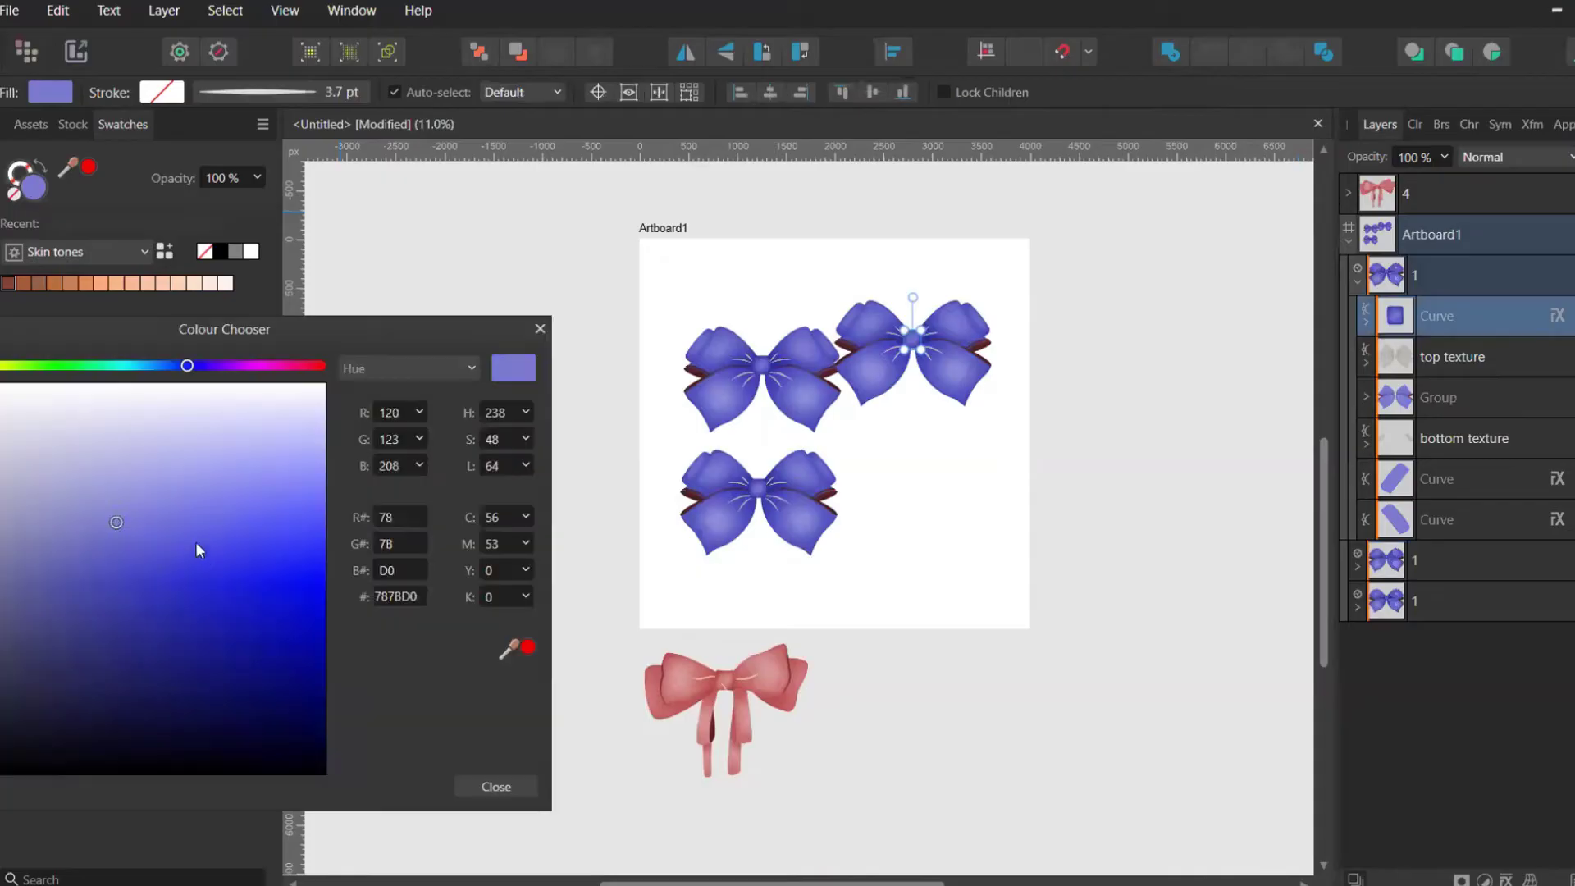
scroll(878, 460, up, 2)
drag(263, 489, 229, 636)
key(ctrl+z)
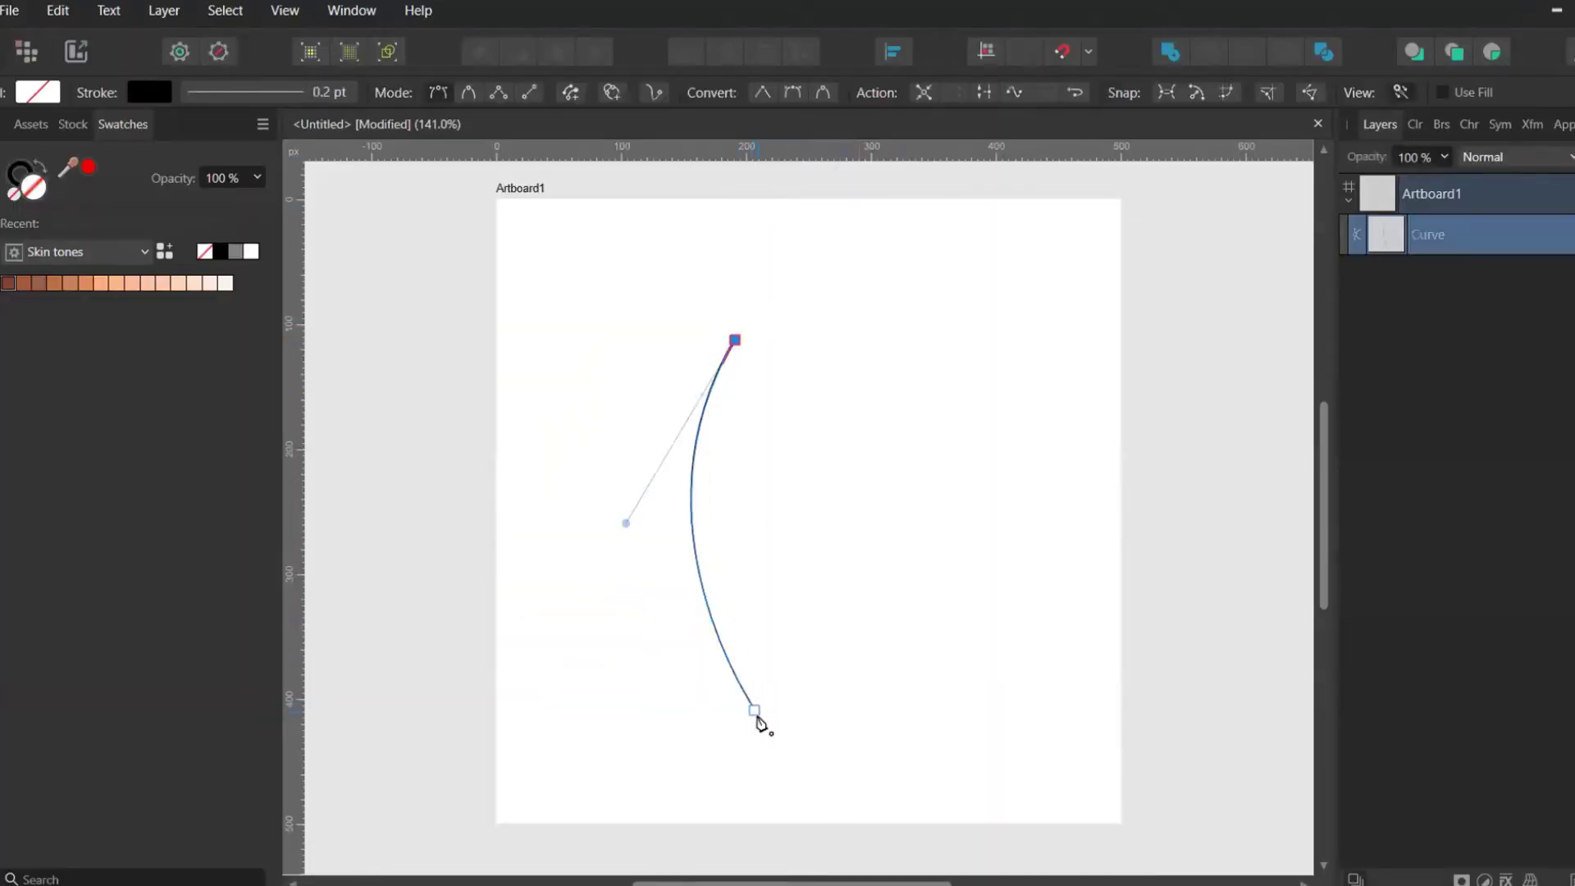
Add a curved vein inside the lens-shaped leaf, then delete both leaf curves.
drag(756, 714, 628, 878)
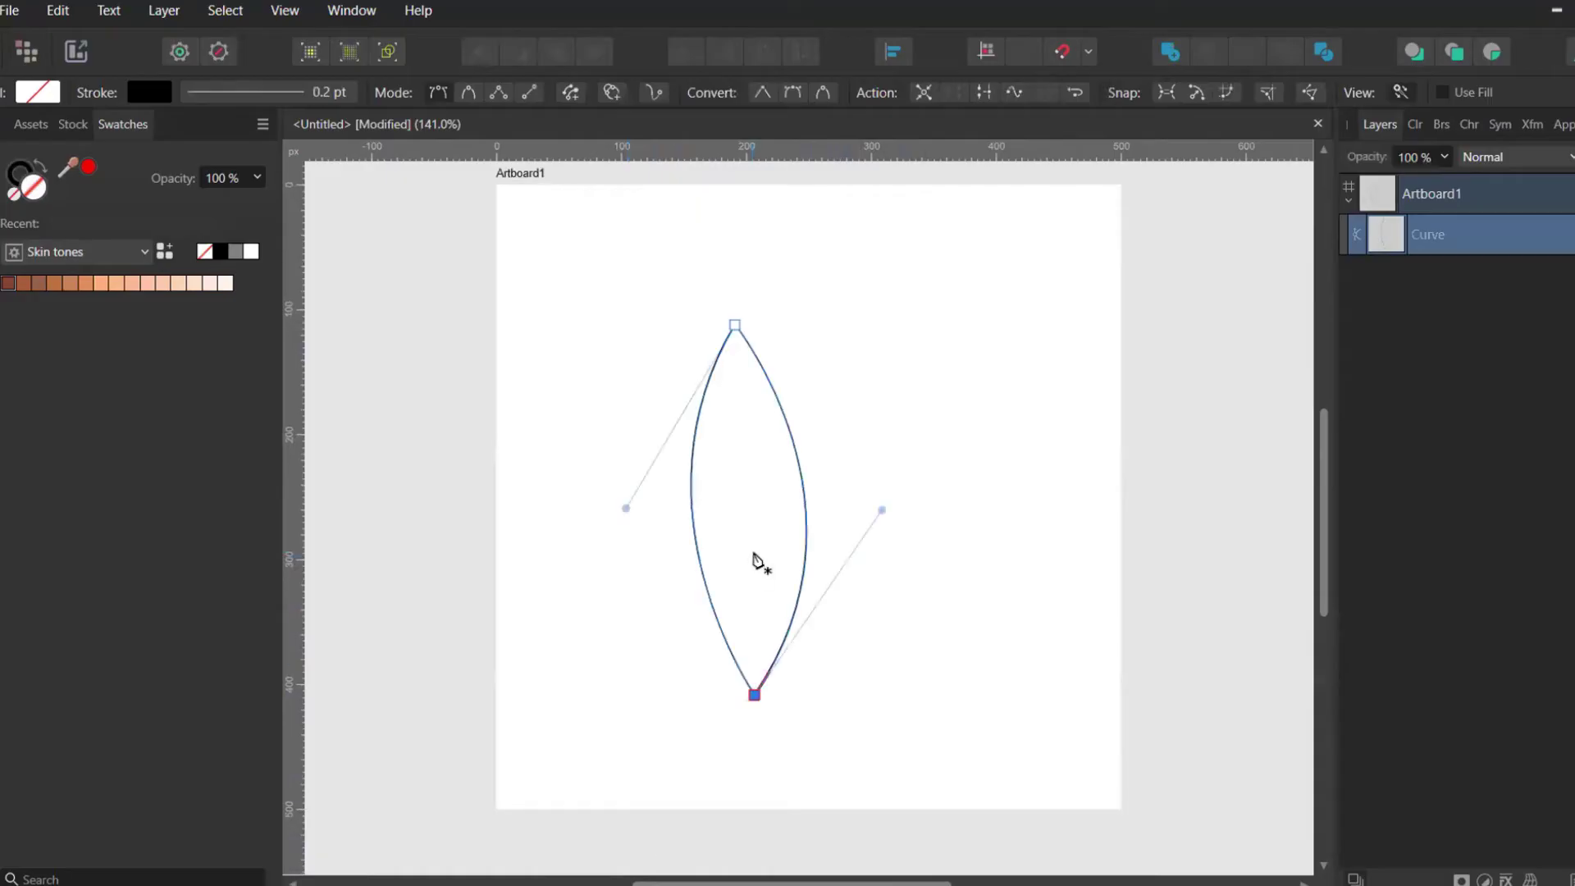
key(v)
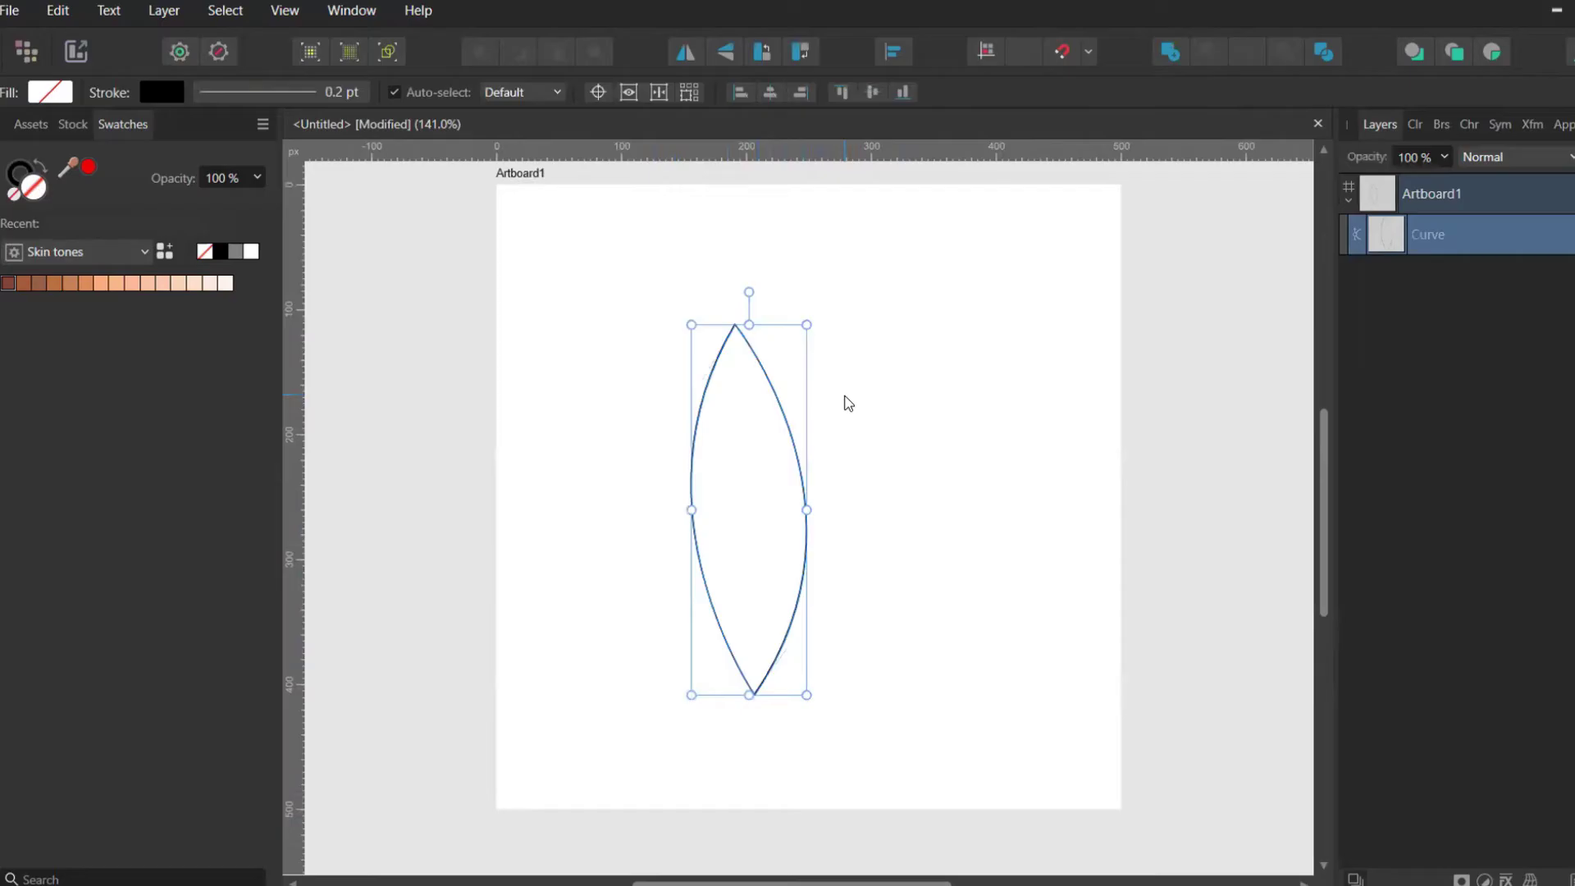
click(849, 402)
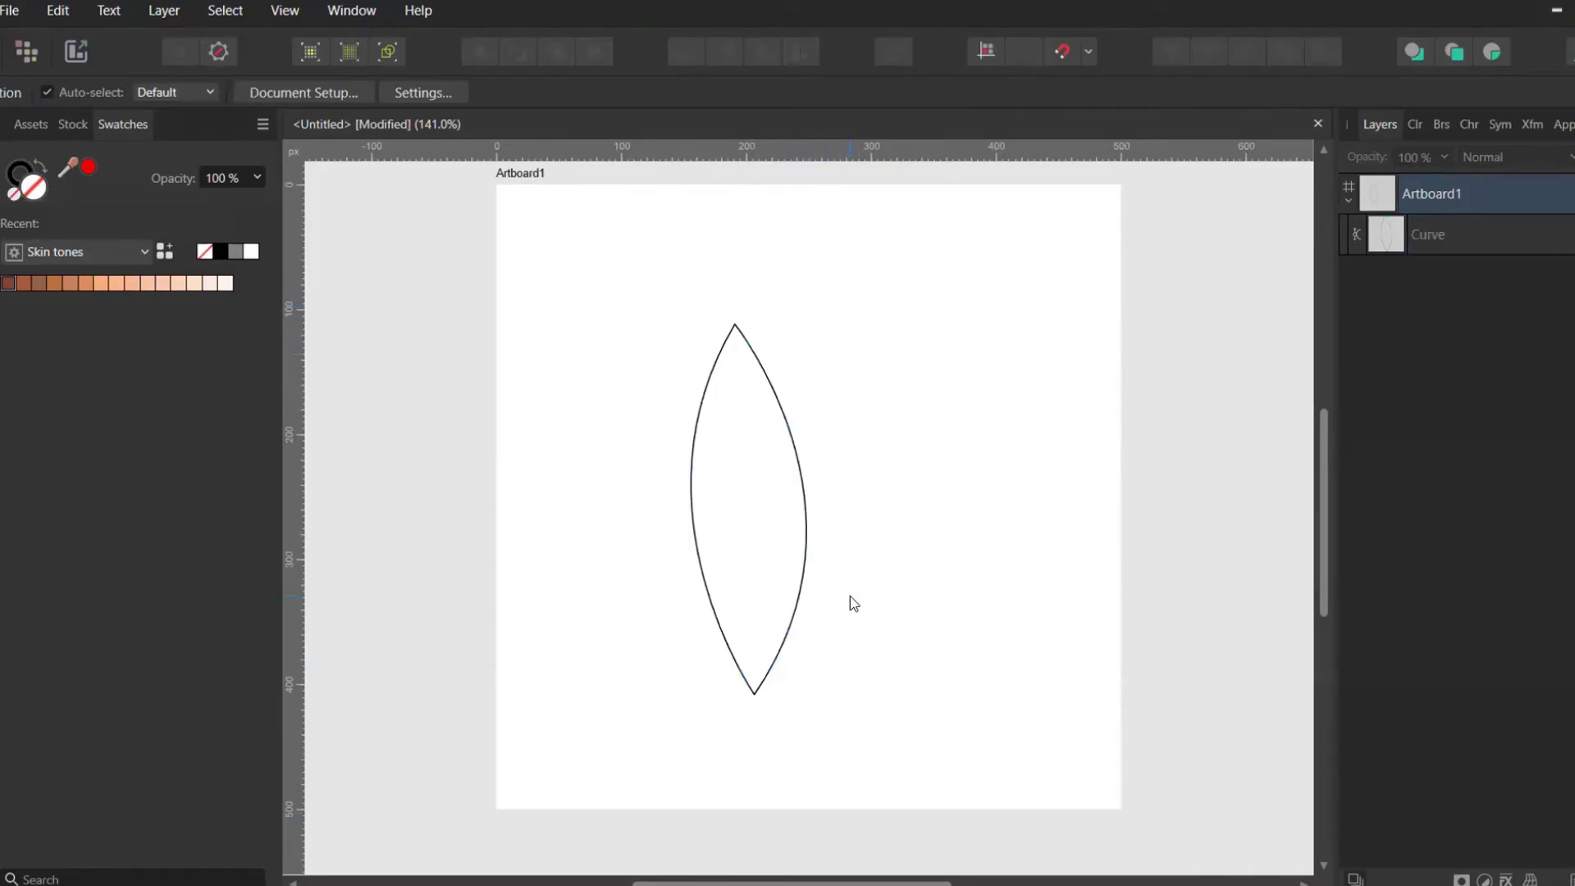
key(p)
click(728, 419)
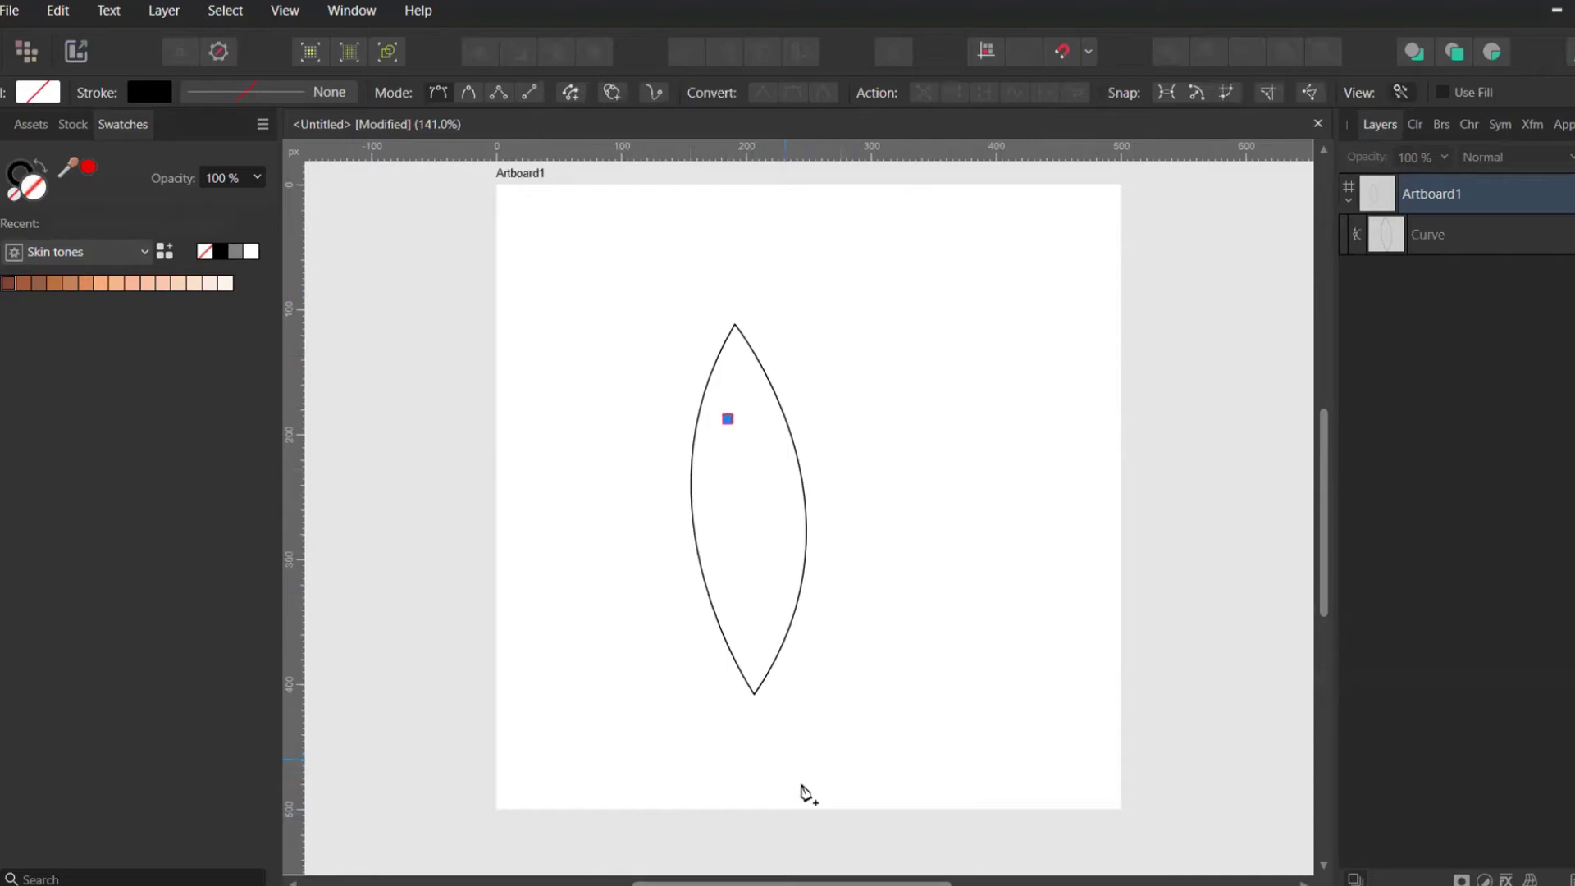
drag(785, 762, 844, 832)
key(v)
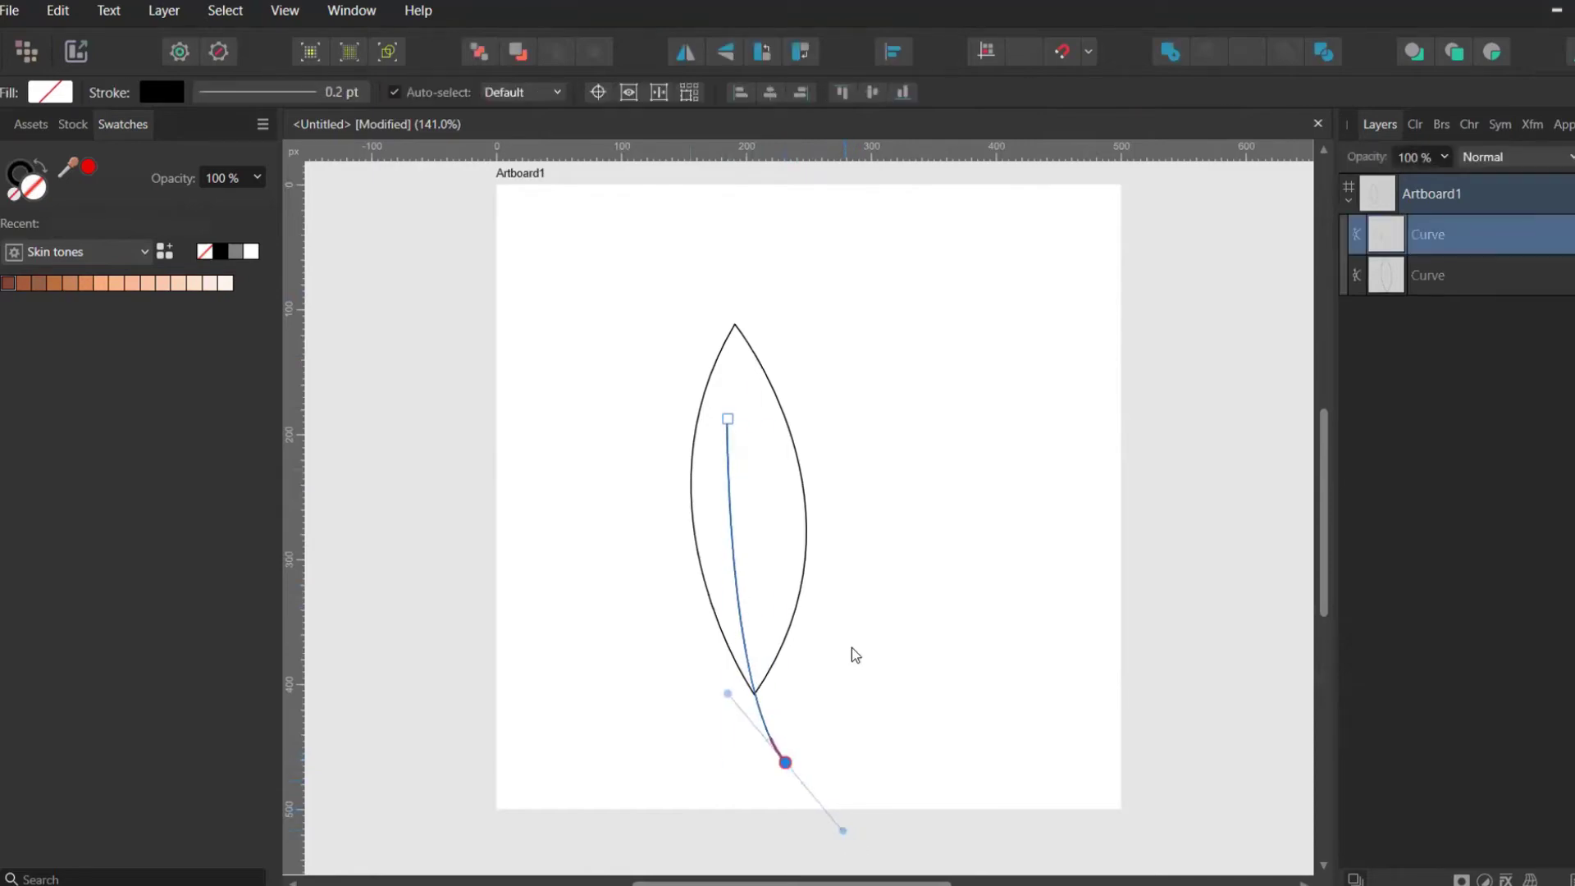
click(835, 618)
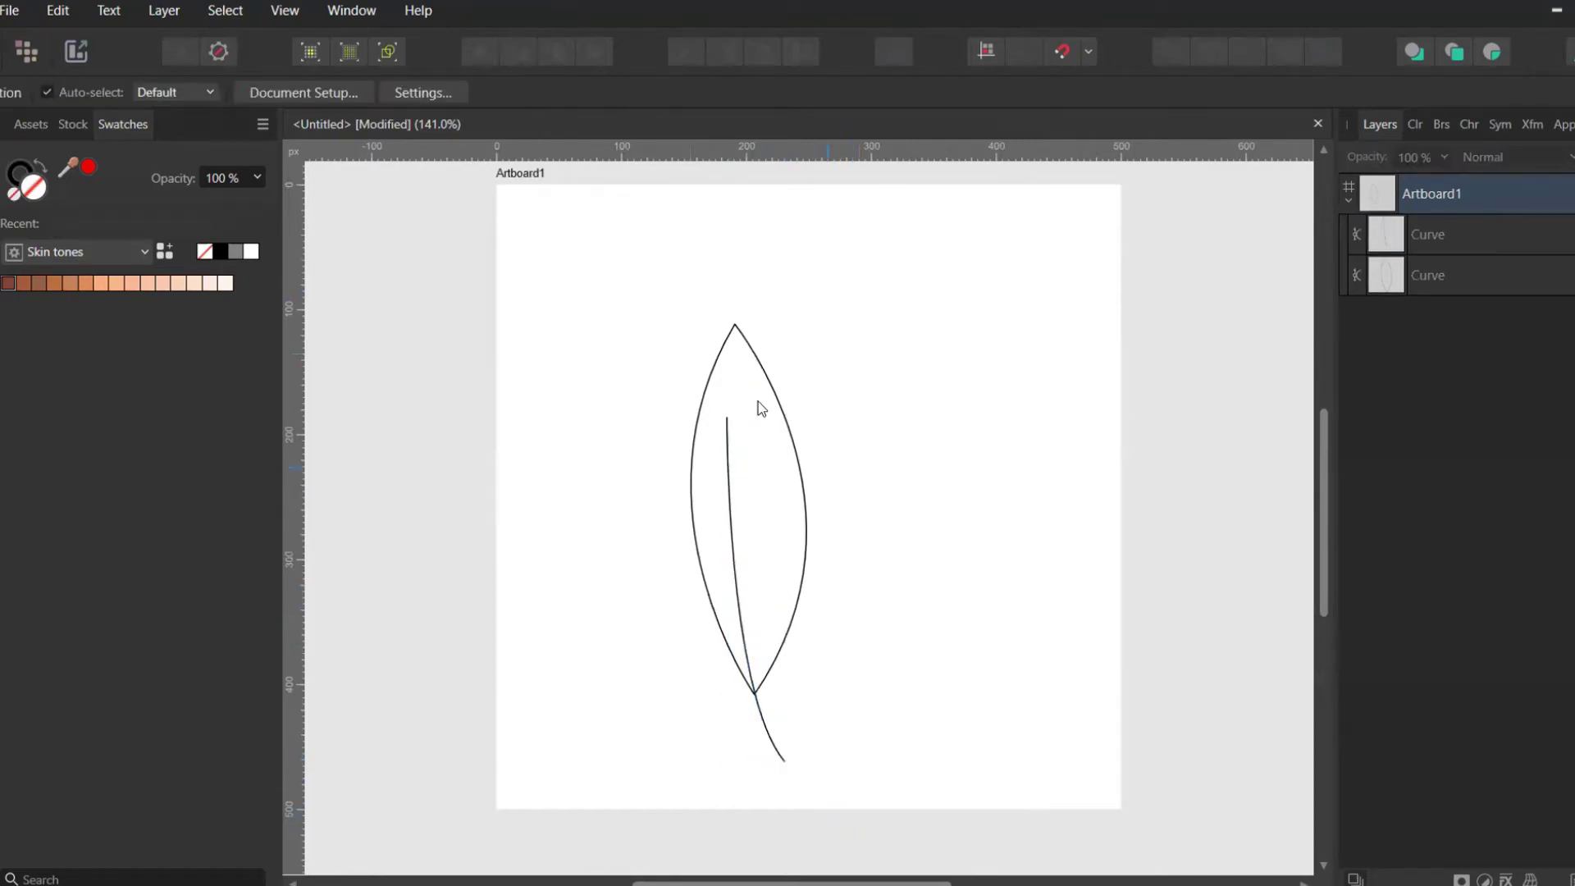
drag(489, 253, 949, 819)
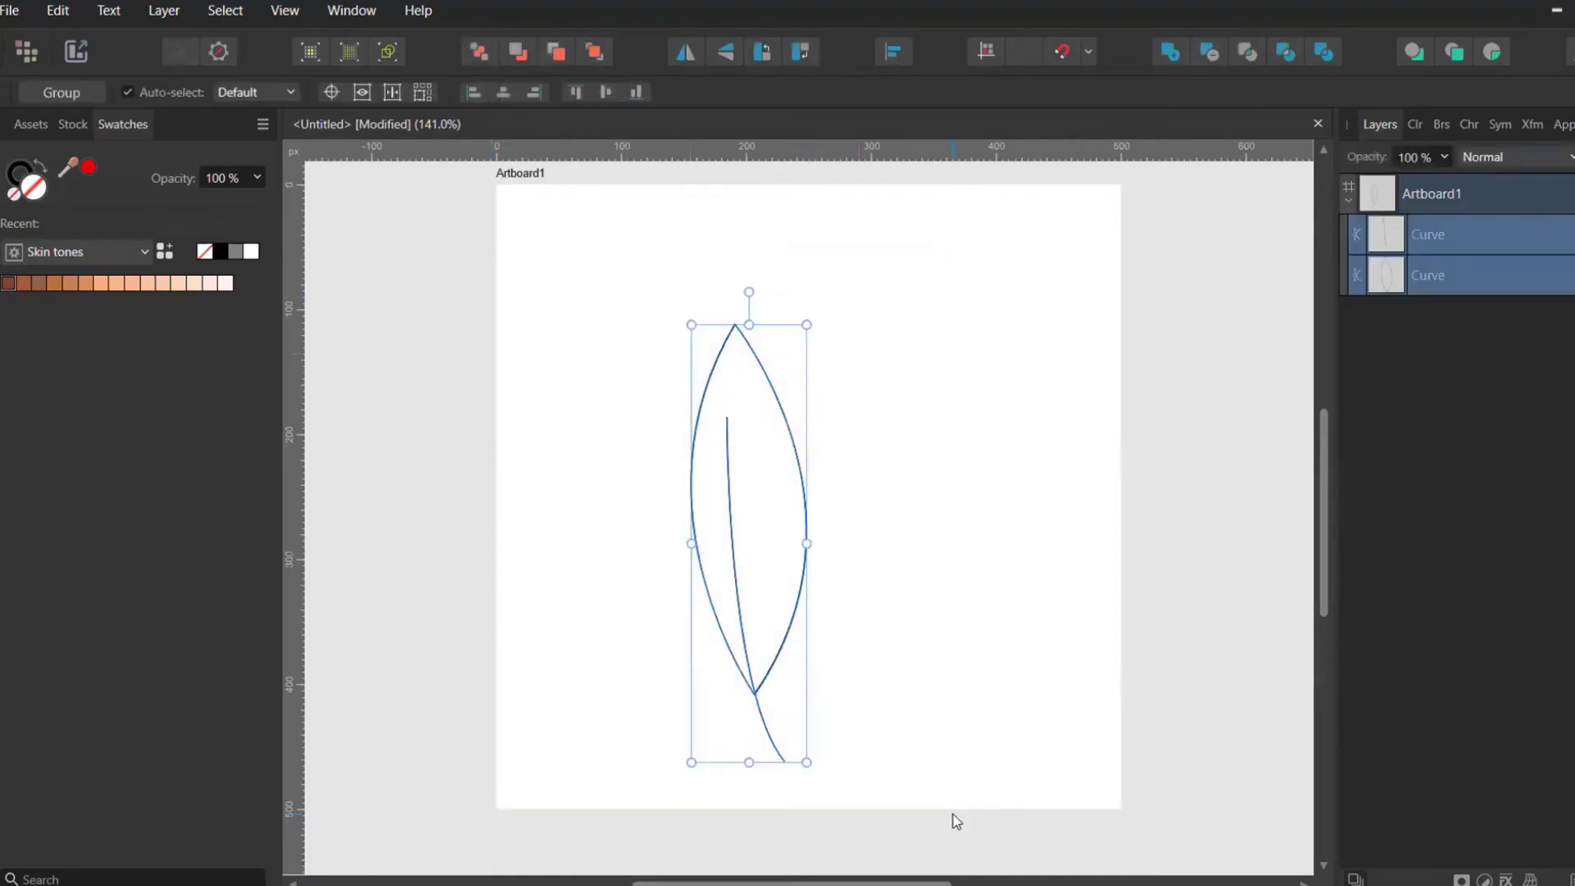
key(Delete)
Redraw a curved, closed leaf outline with the Pen tool.
key(p)
mouse_move(778, 433)
mouse_down()
mouse_move(876, 330)
mouse_move(886, 295)
mouse_up()
click(778, 432)
click(774, 746)
mouse_move(743, 808)
mouse_down()
mouse_move(689, 861)
mouse_move(735, 812)
mouse_up()
key(v)
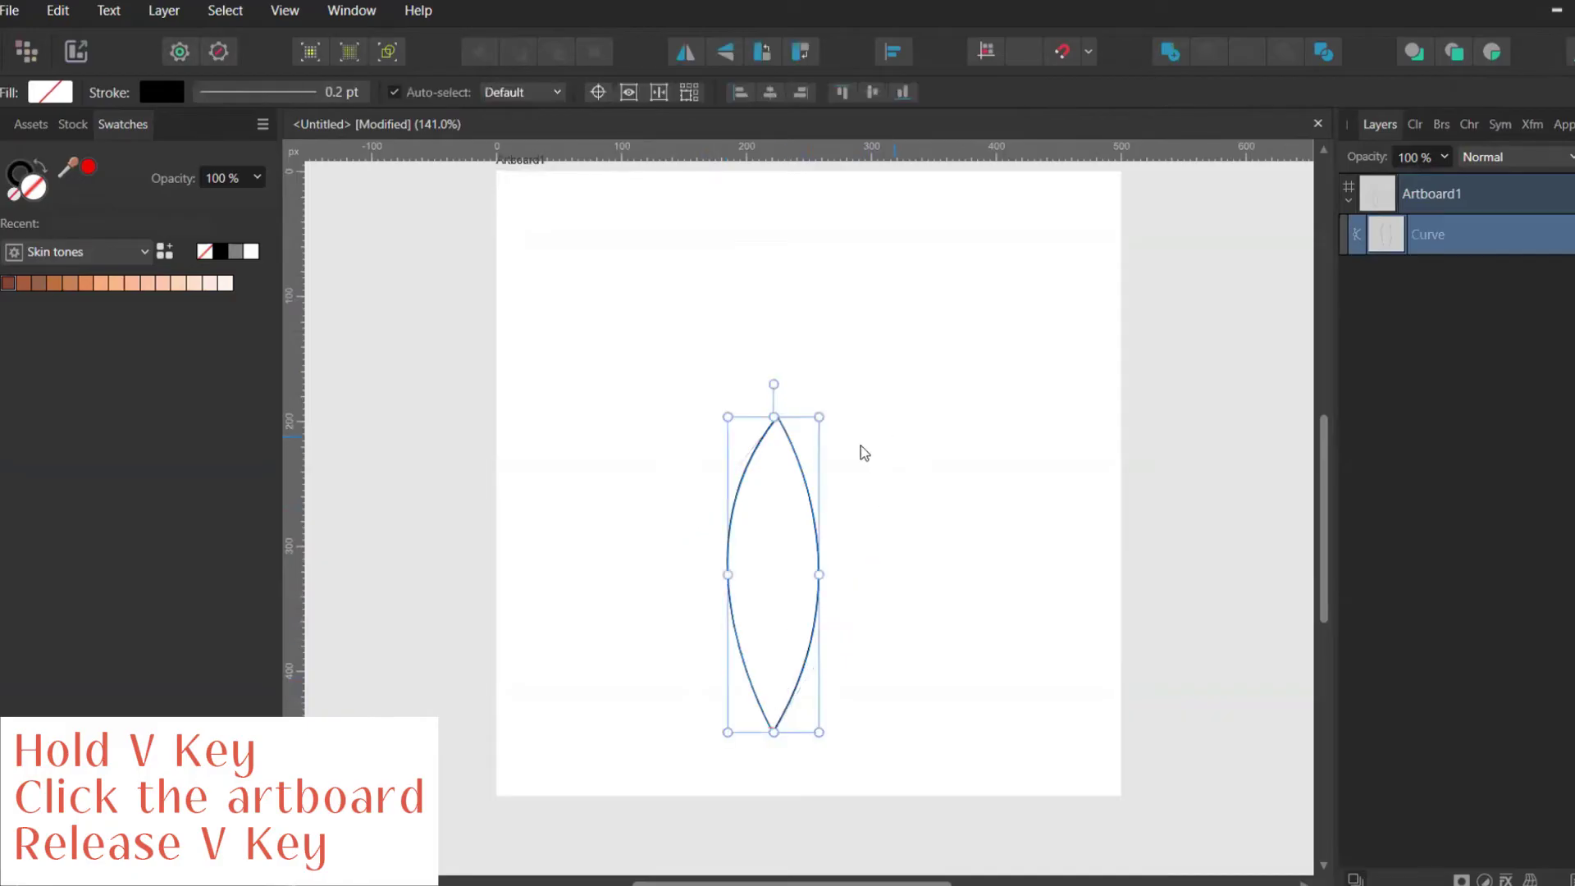
click(865, 453)
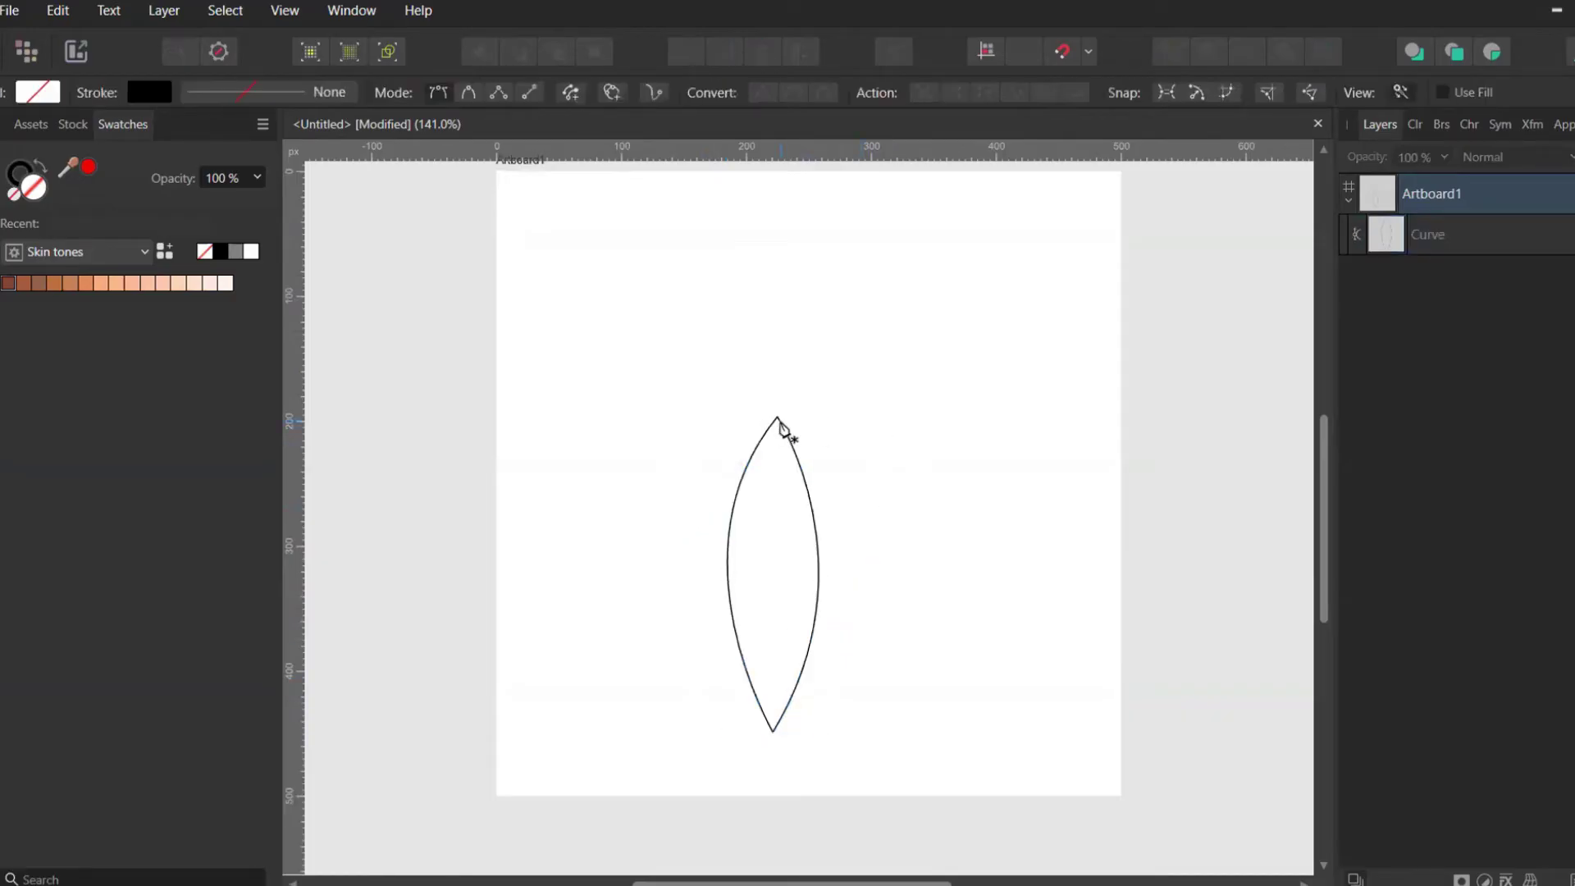
Draw a curved midrib through the leaf, then select and delete both curves.
drag(794, 768, 850, 833)
key(v)
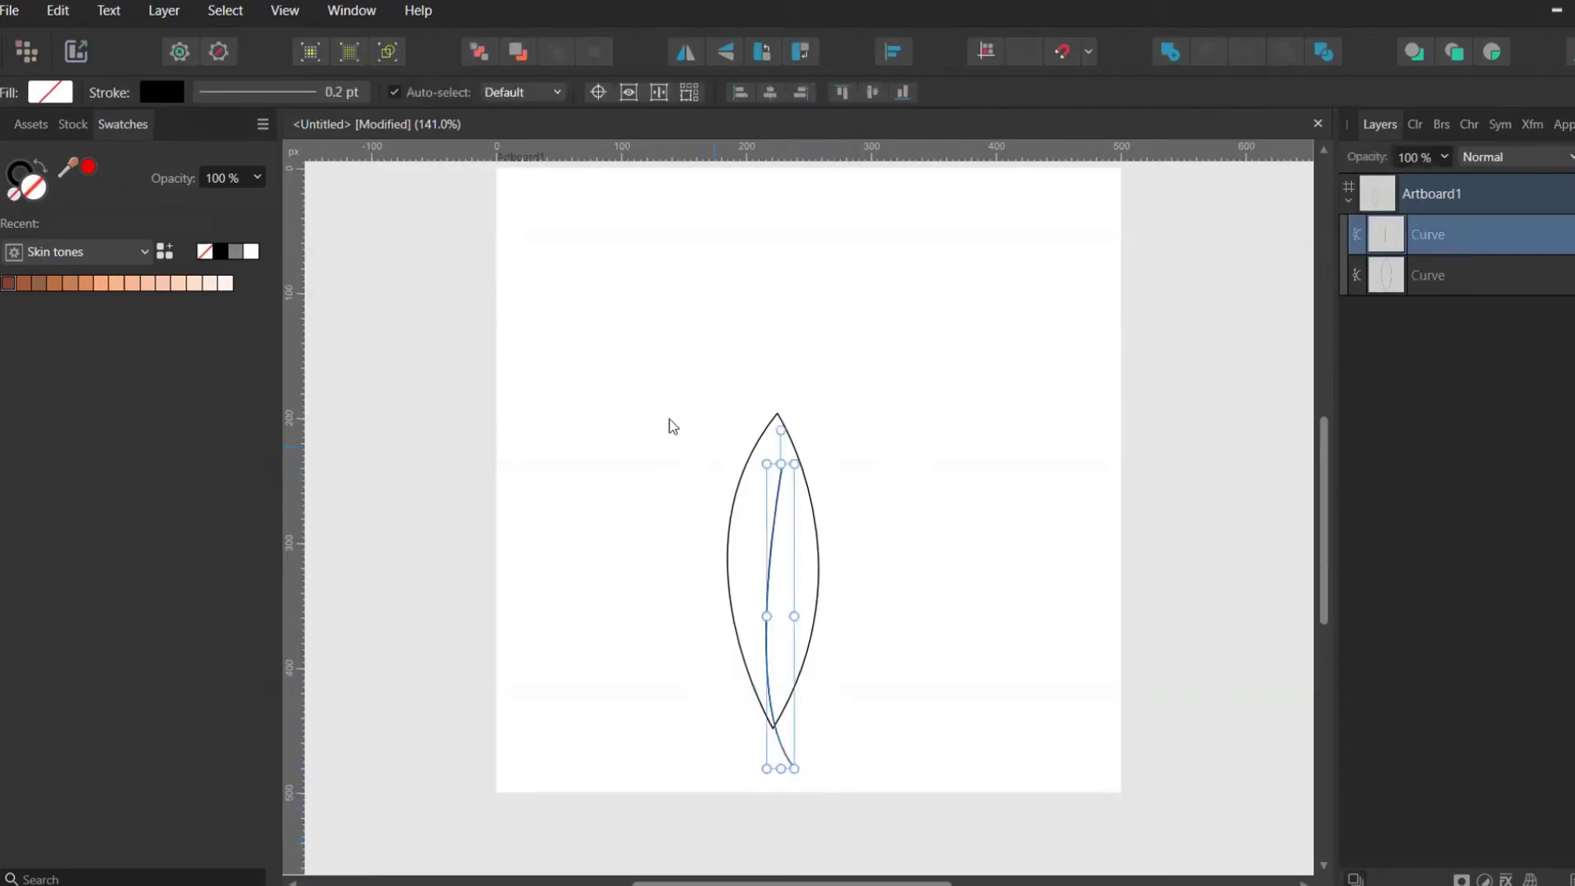
drag(408, 341, 985, 825)
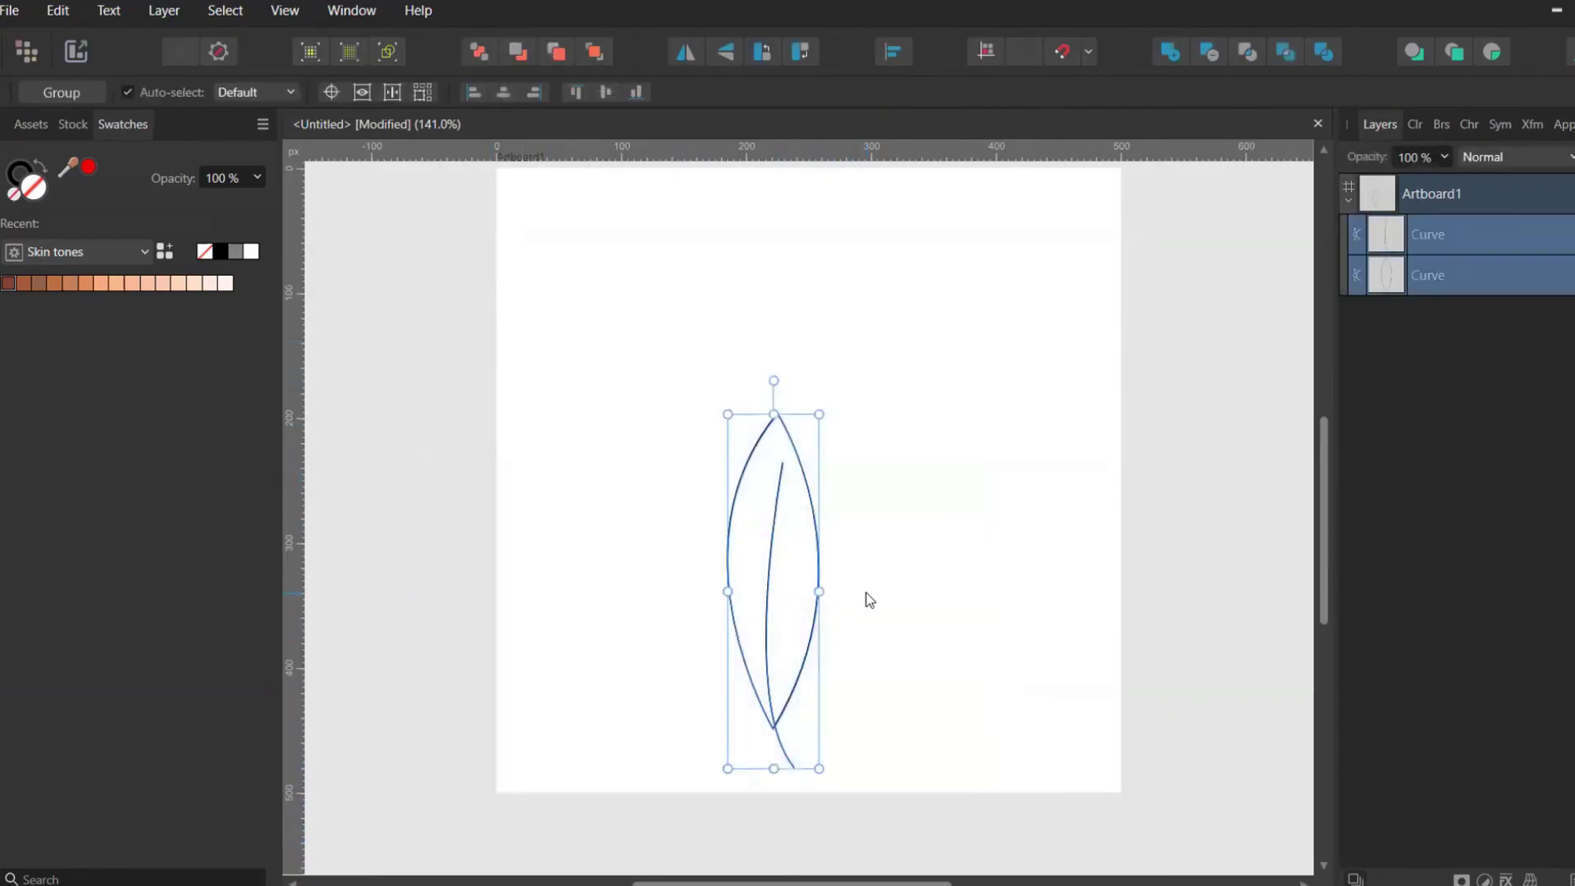
key(Delete)
Draw a closed, pointed lens-shaped leaf outline with the Pen tool.
scroll(872, 471, up, 1)
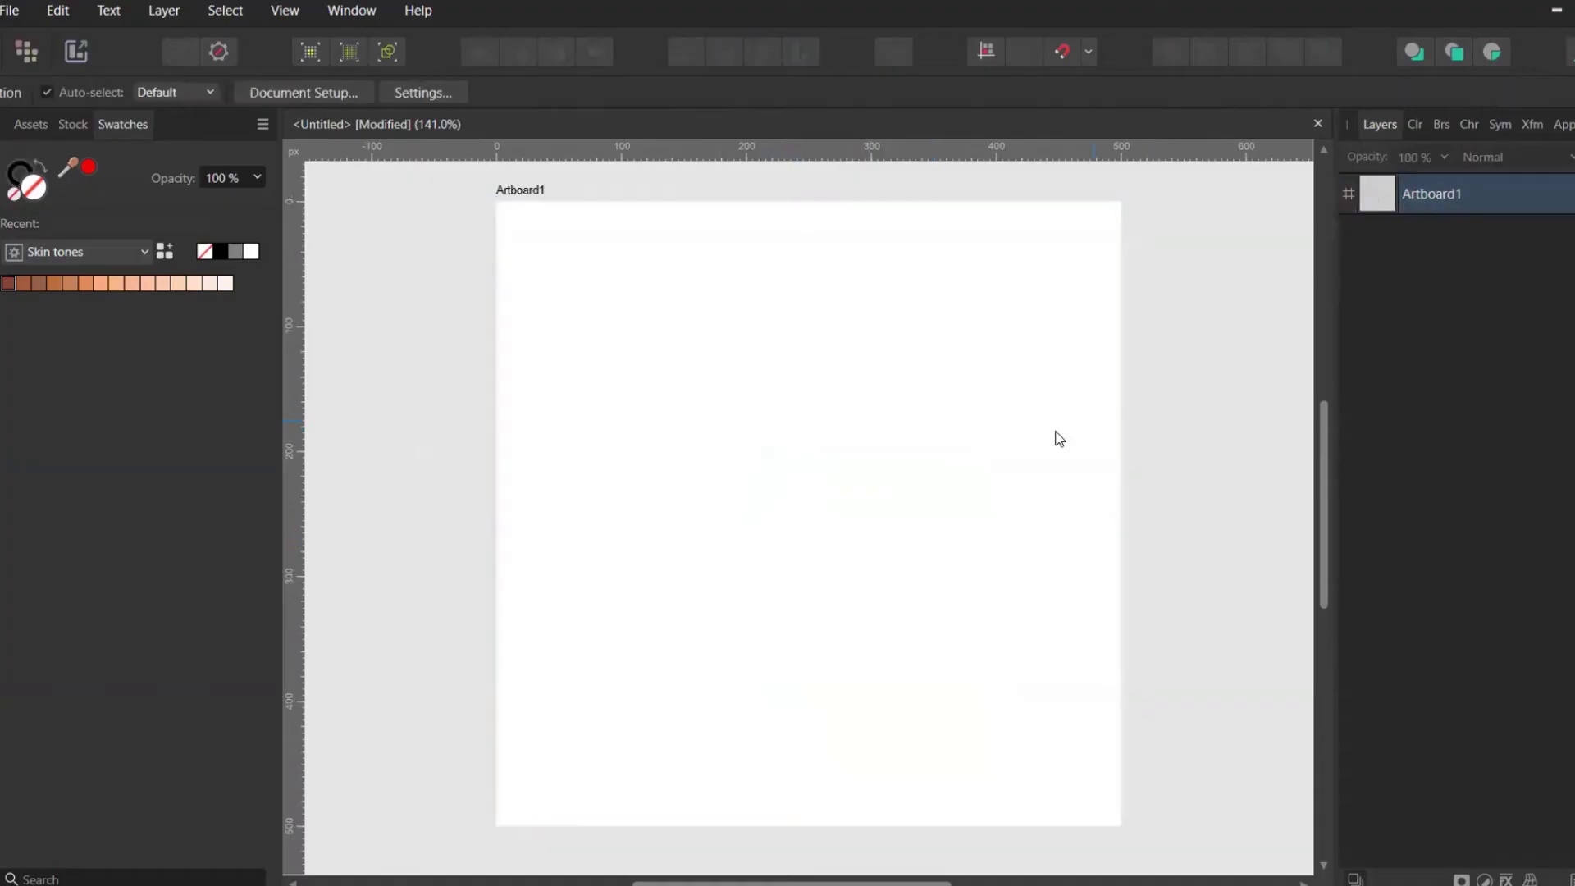
key(p)
click(744, 690)
drag(744, 393, 833, 270)
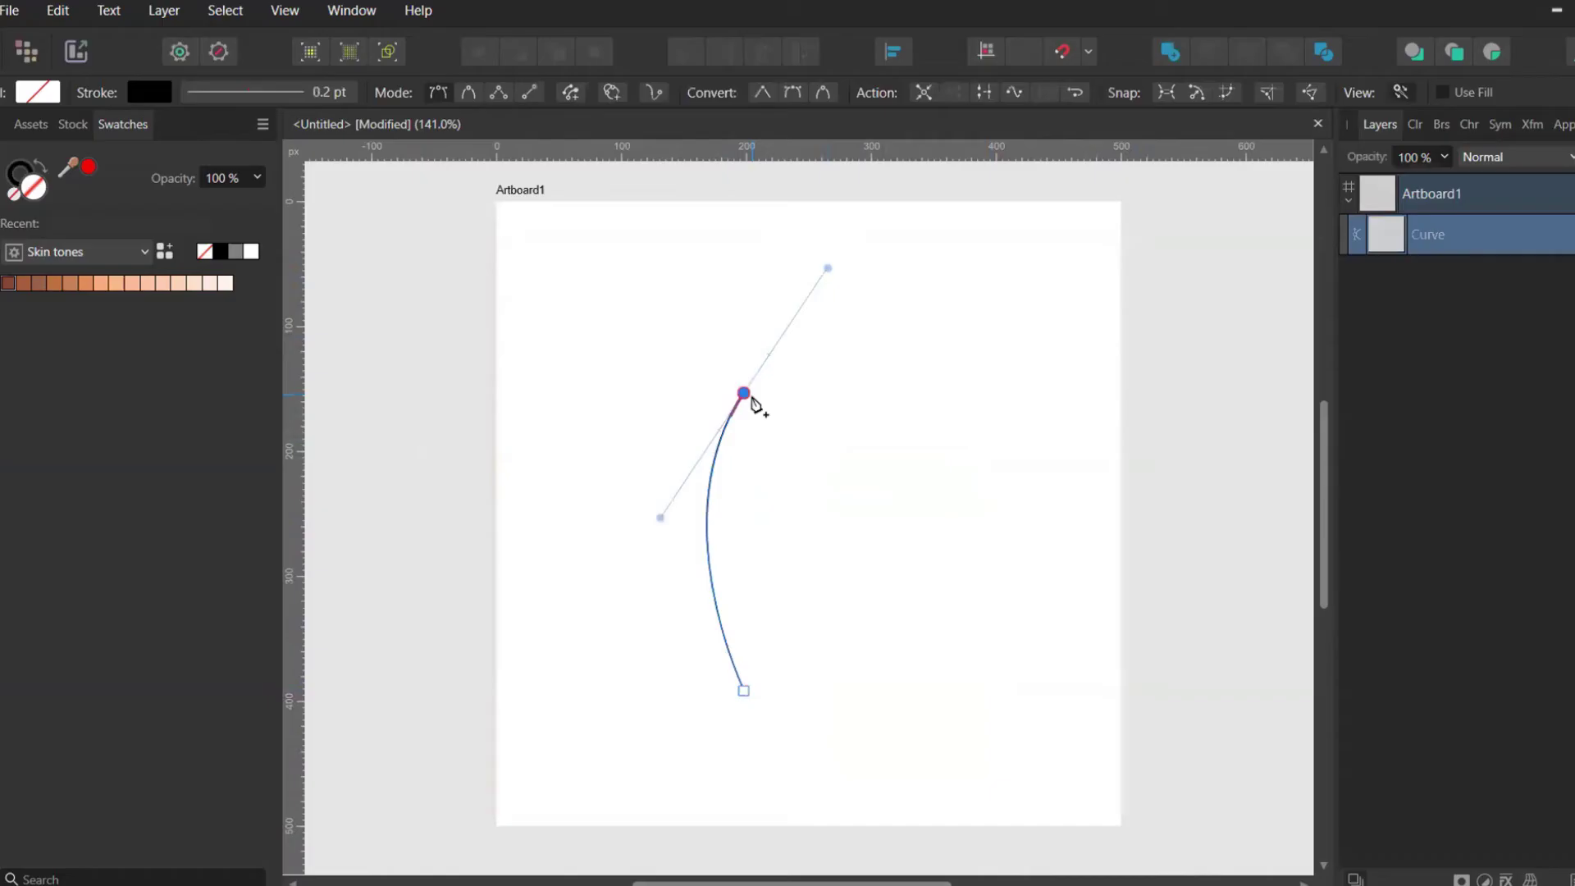
click(743, 393)
drag(743, 690, 832, 517)
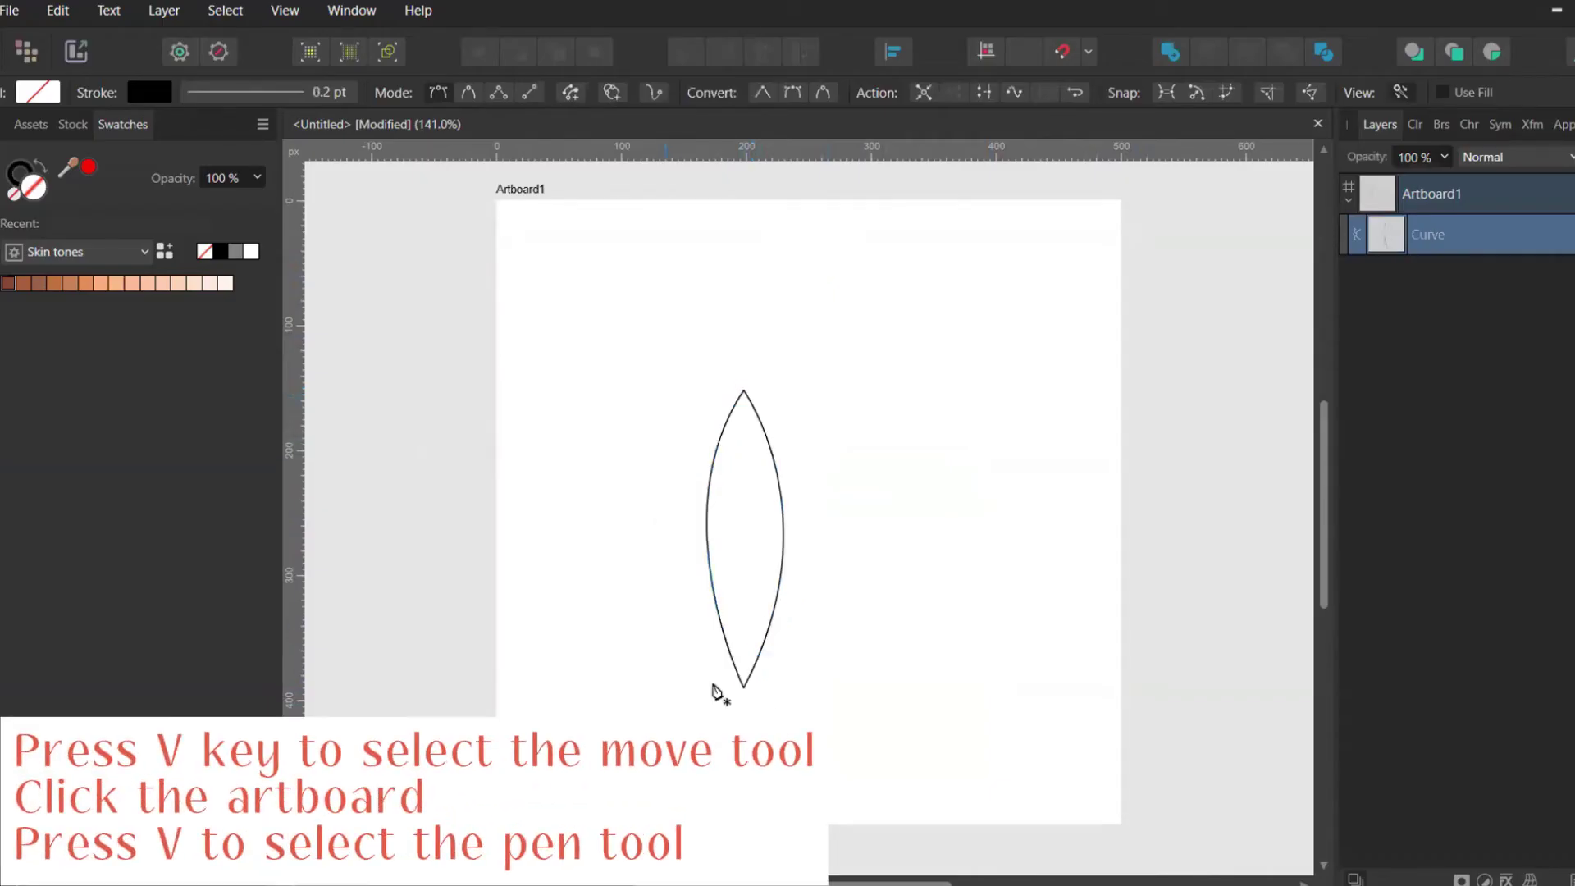
Deselect the leaf and draw a curved midrib down through it.
key(v)
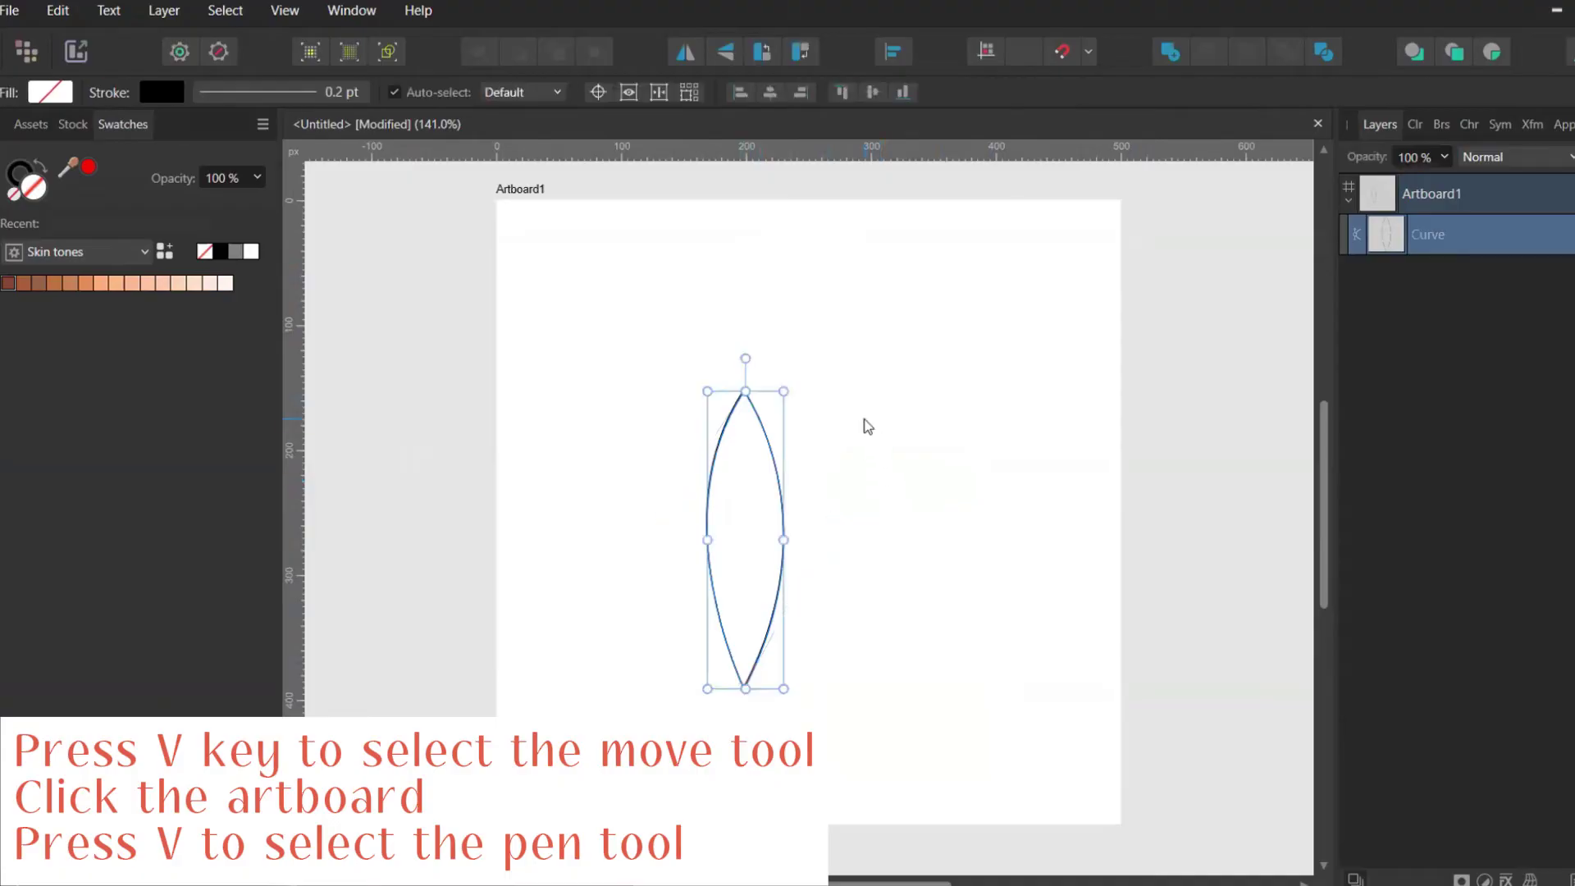
click(866, 426)
key(p)
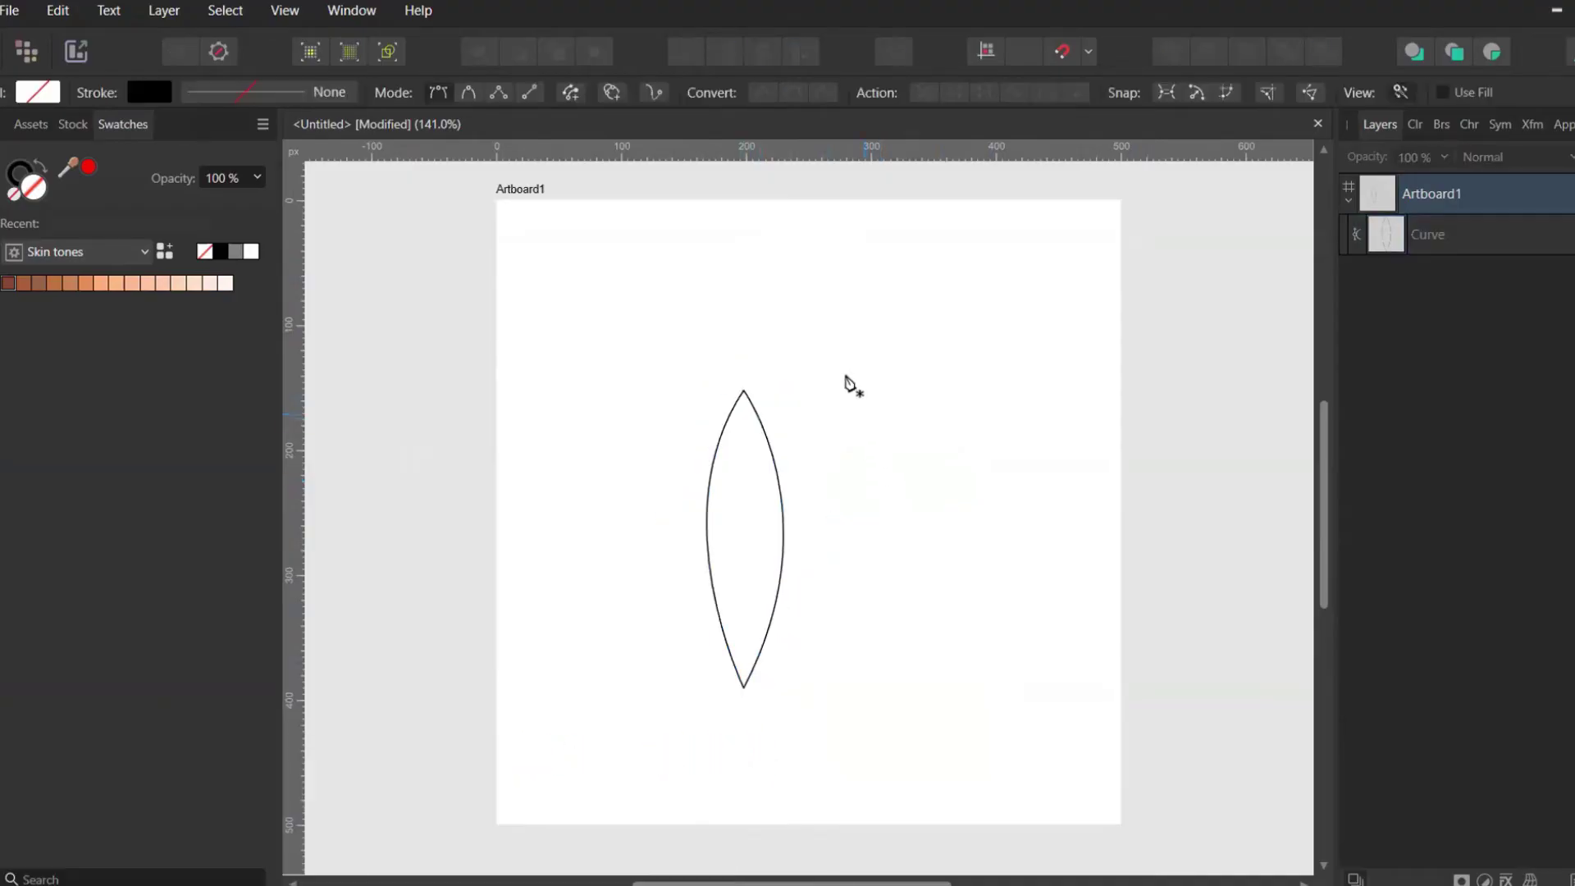
drag(756, 762, 788, 816)
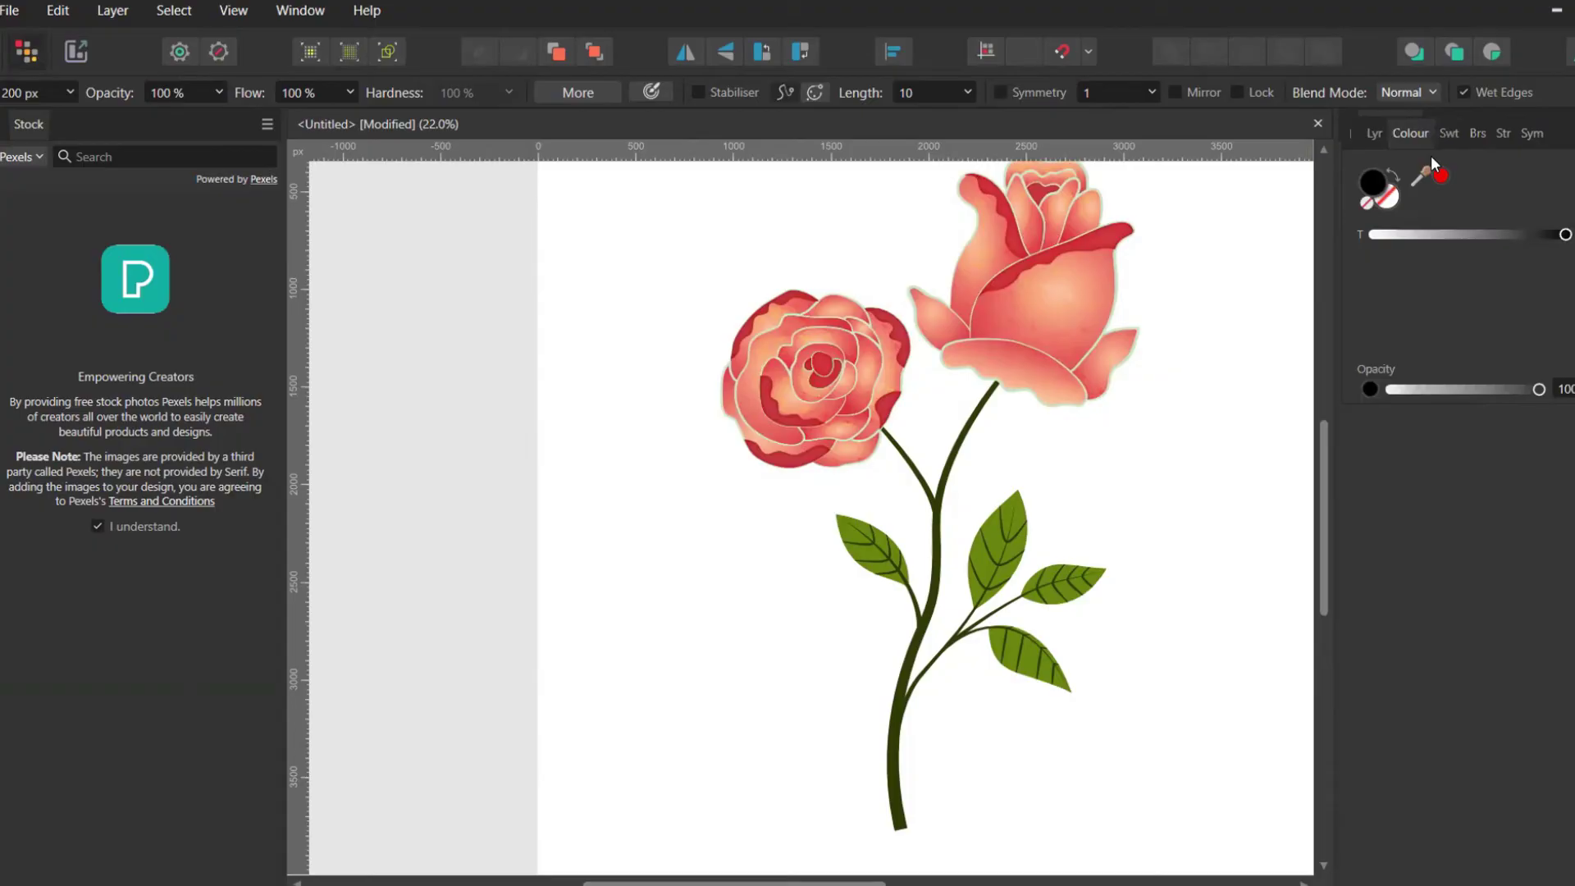
Sample the stem's dark green and desaturate it to saturation 7, lightness 50 in HSL sliders.
drag(1417, 176, 936, 525)
click(1372, 182)
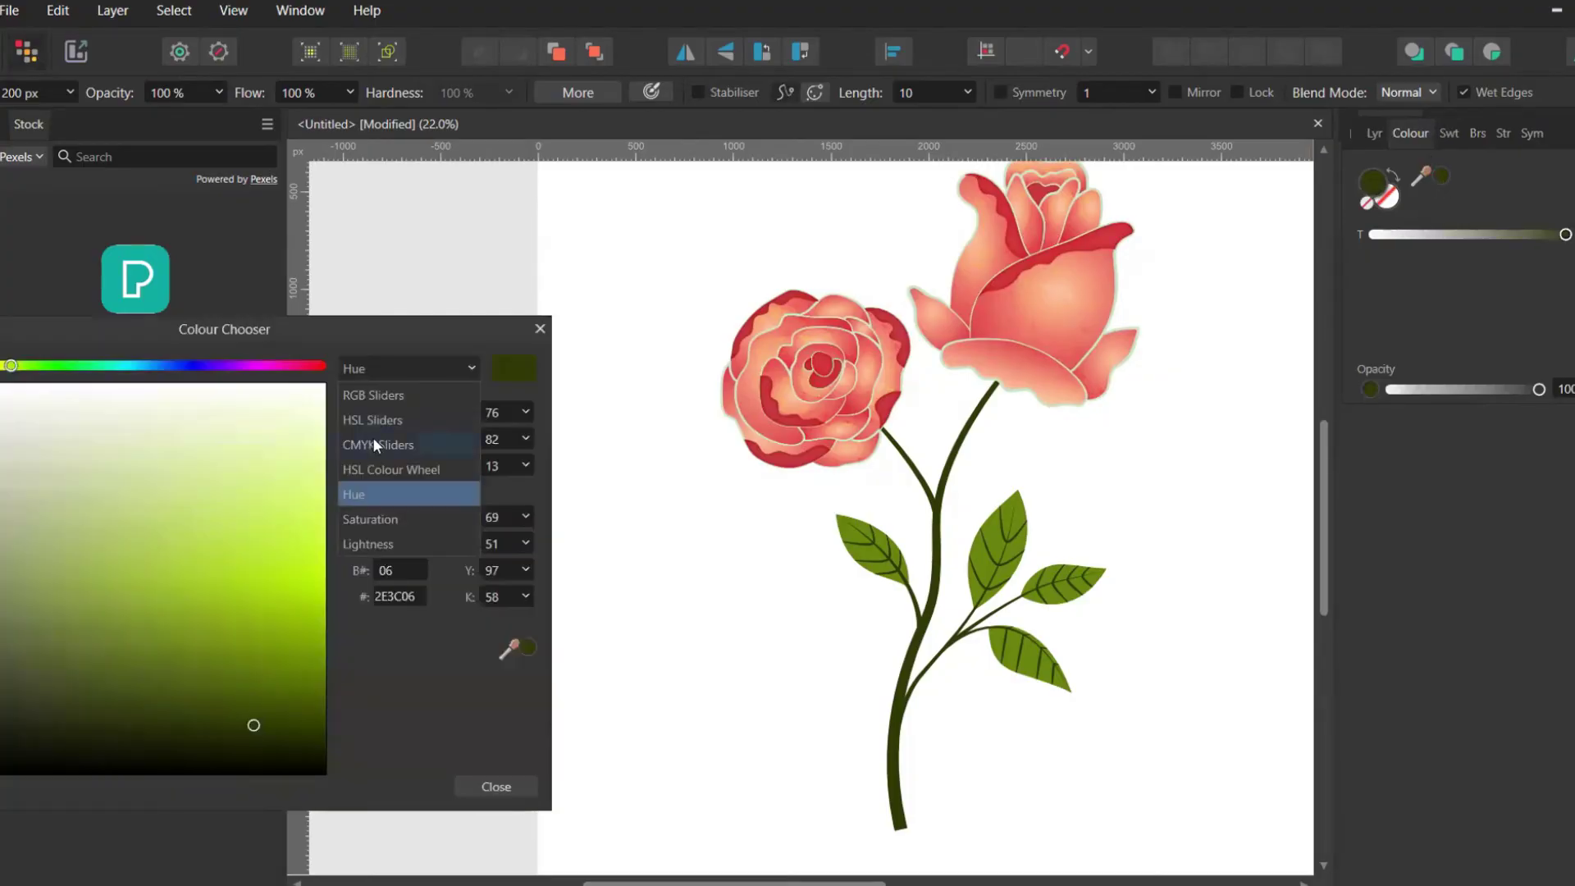
click(373, 420)
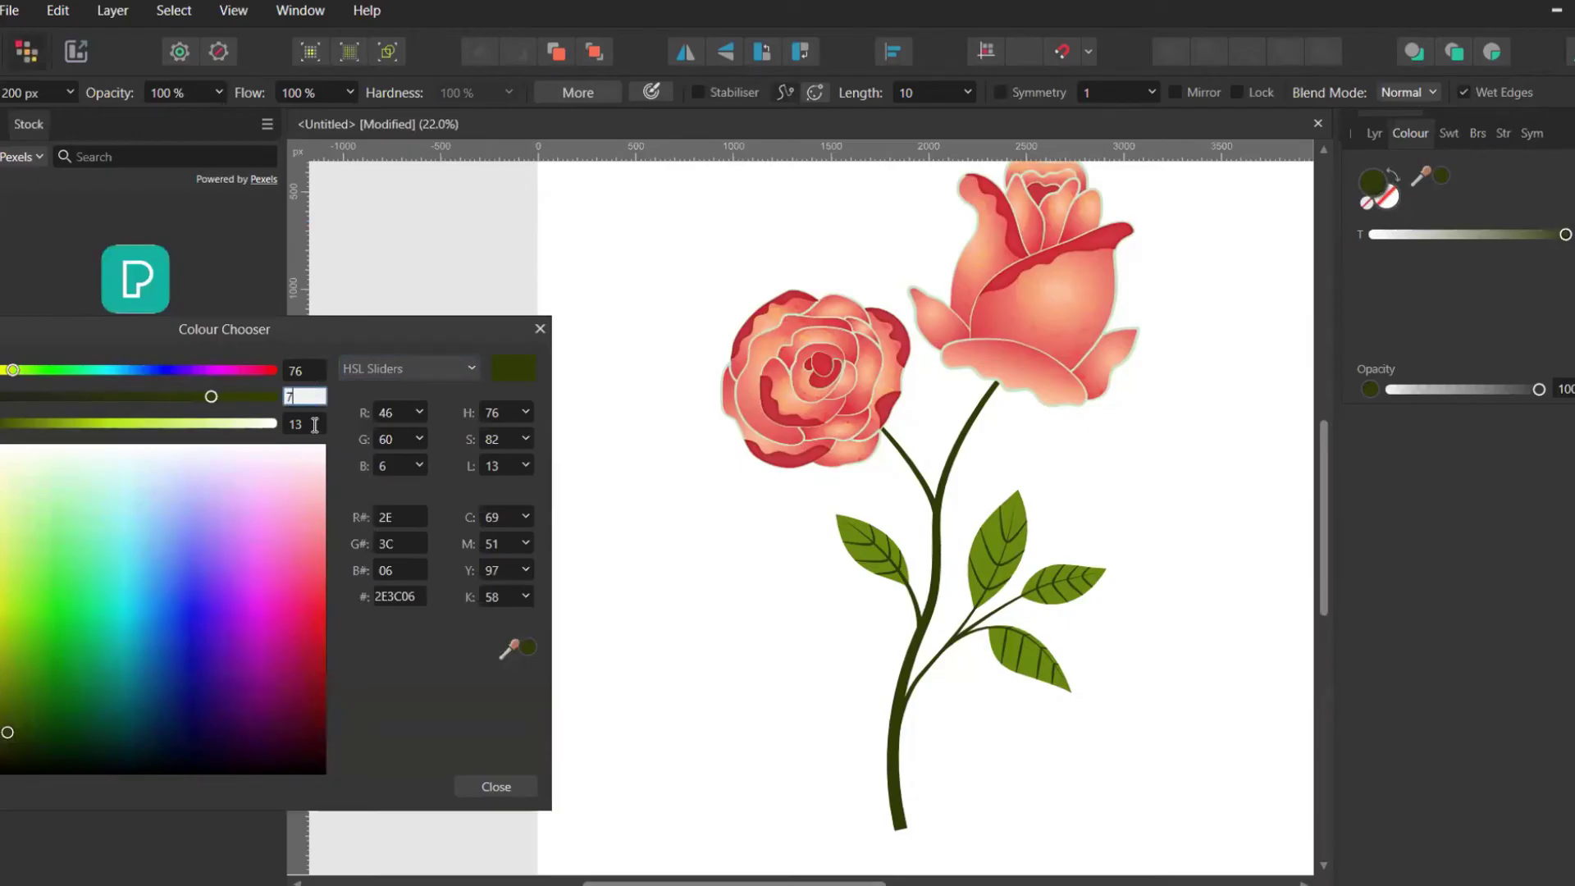
click(315, 424)
text(50)
click(541, 329)
Set the leaves' shadow layer blend mode to Colour Burn.
click(1374, 133)
click(1505, 166)
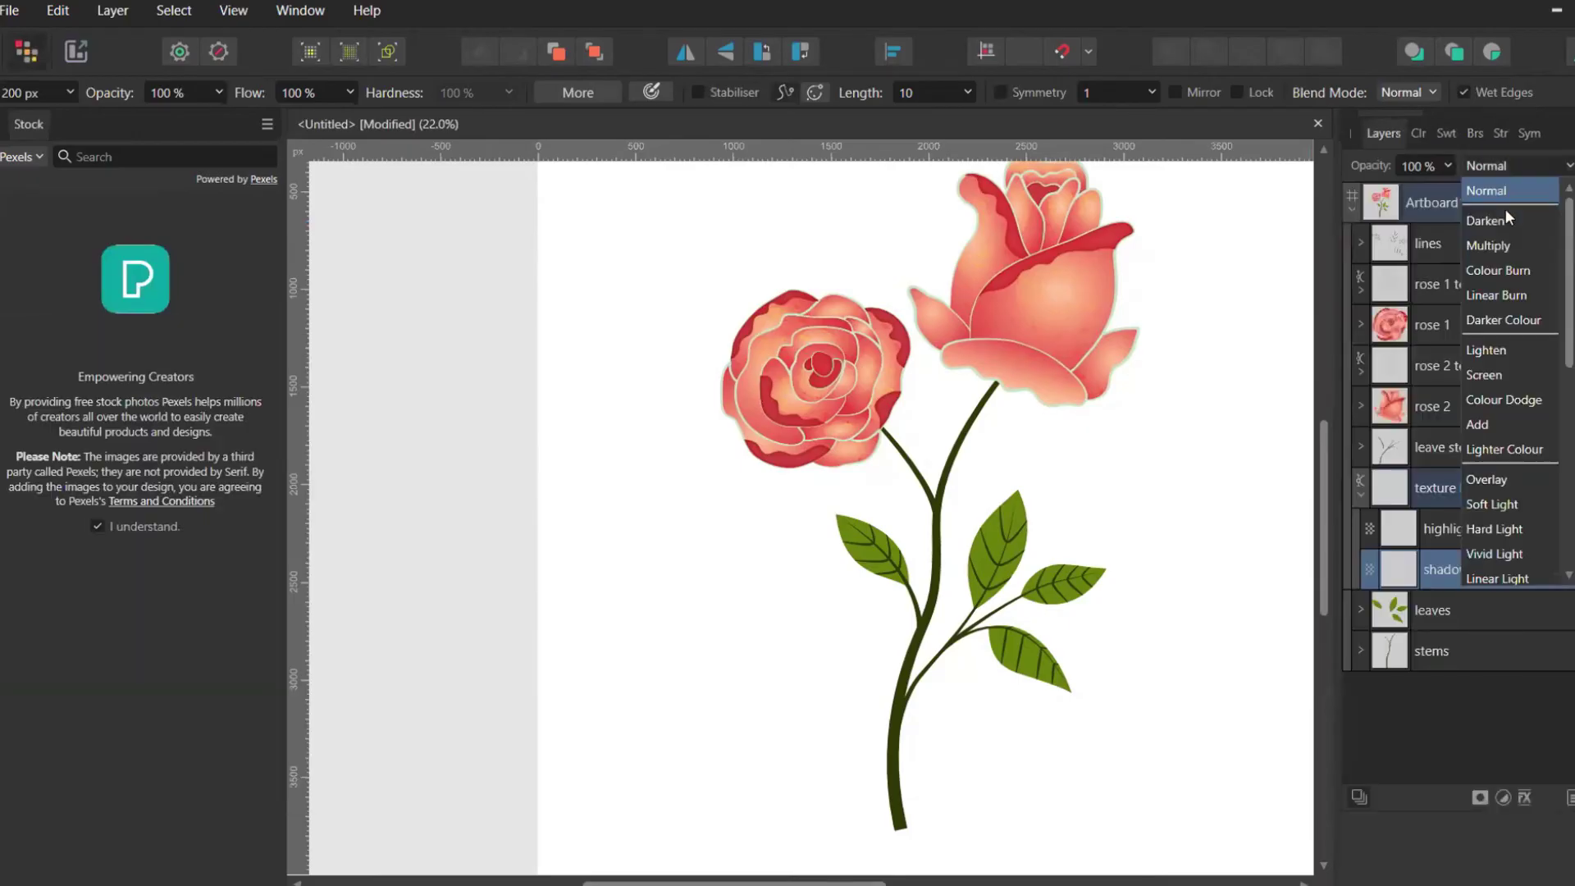
click(1490, 273)
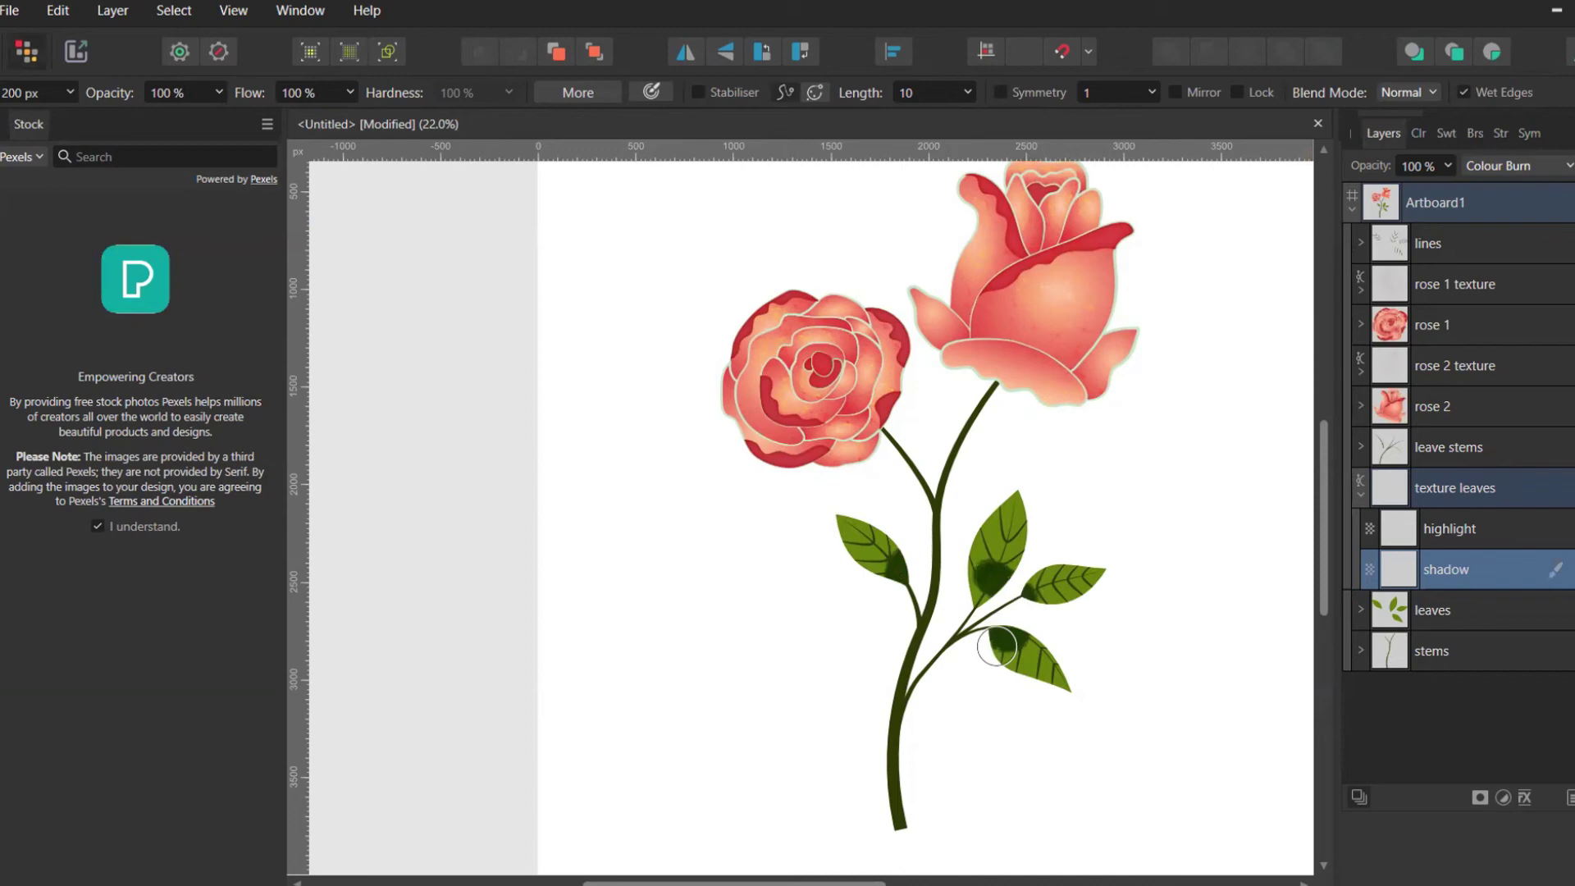
click(1457, 534)
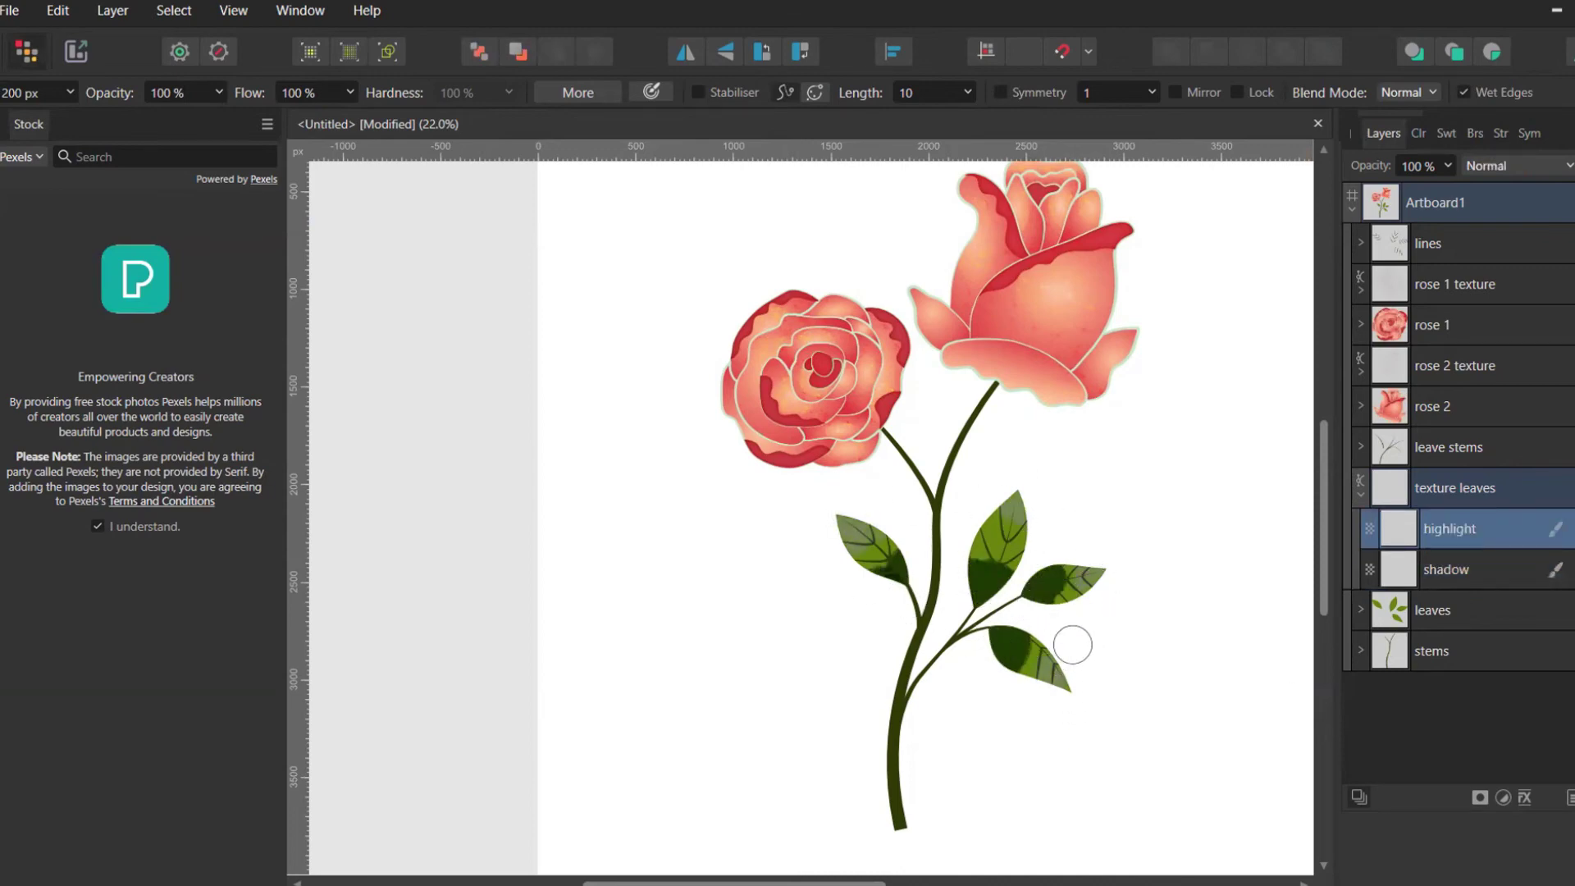
Set the highlight layer's blend mode to Add, keeping Colour Burn on the shadow layer.
key(v)
scroll(999, 578, up, 2)
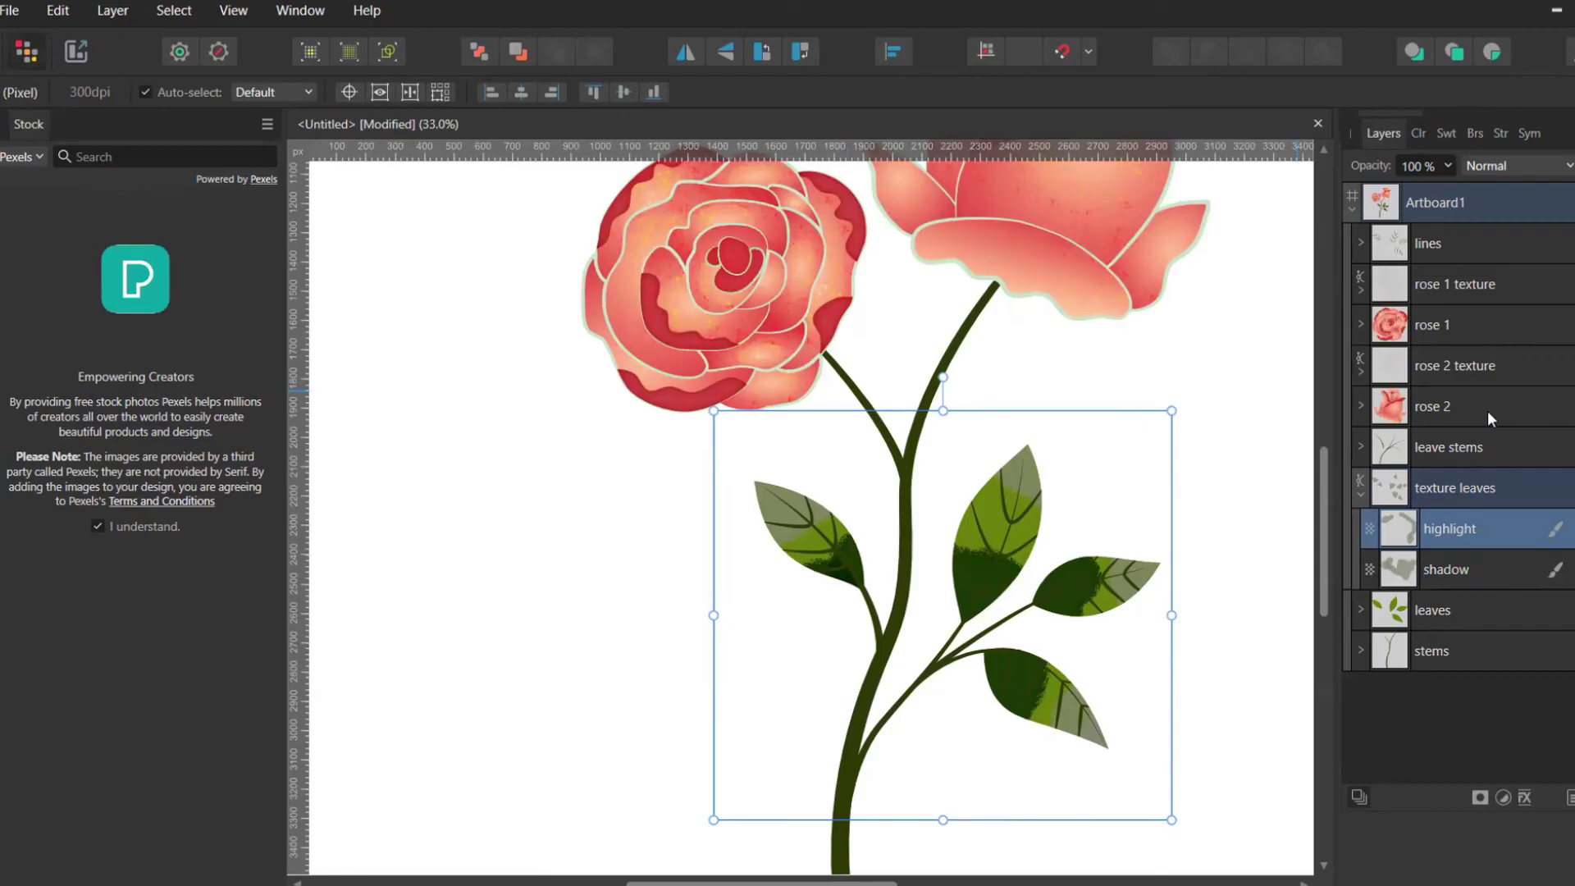
click(1504, 170)
click(1493, 529)
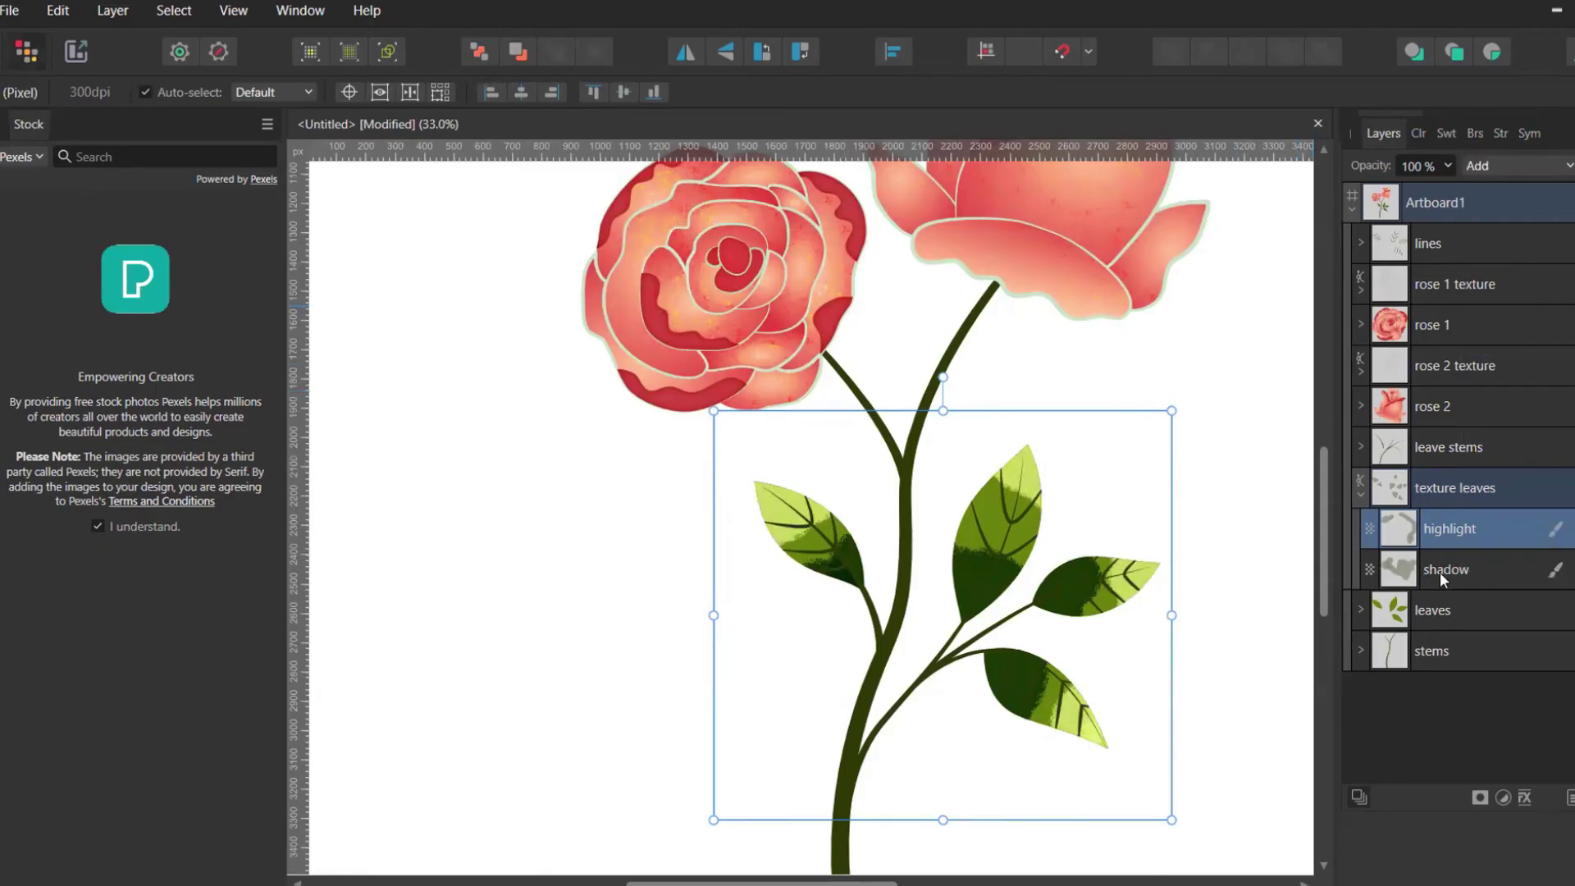
click(1440, 572)
click(1483, 160)
click(1484, 270)
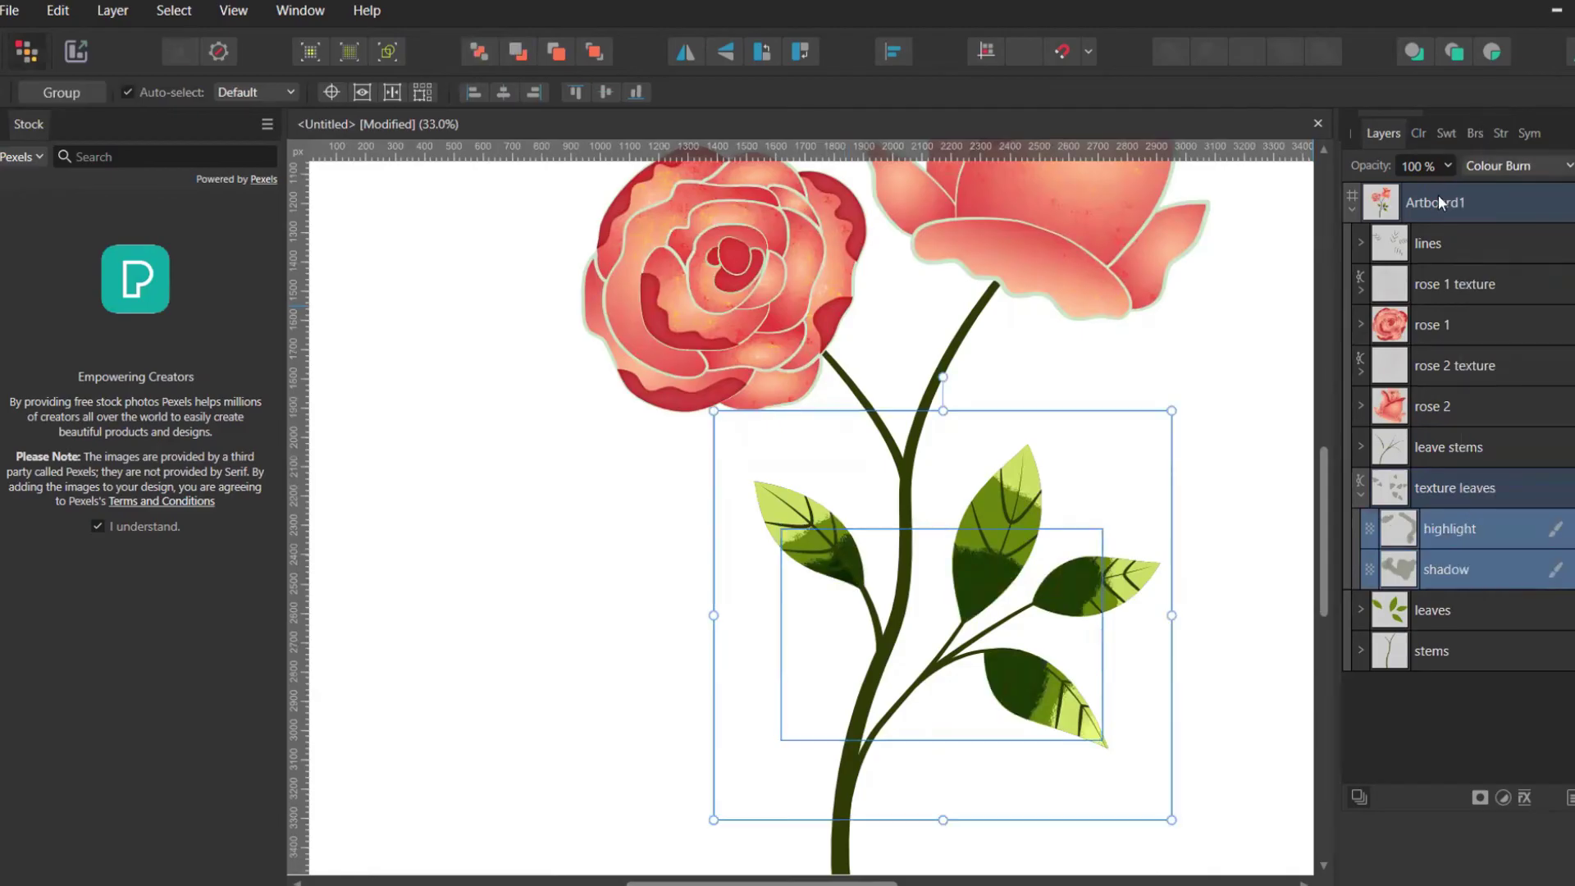
Give both highlight and shadow layers 60% opacity and a 48.2 px Gaussian blur.
click(1417, 166)
text(60)
key(Return)
click(1524, 797)
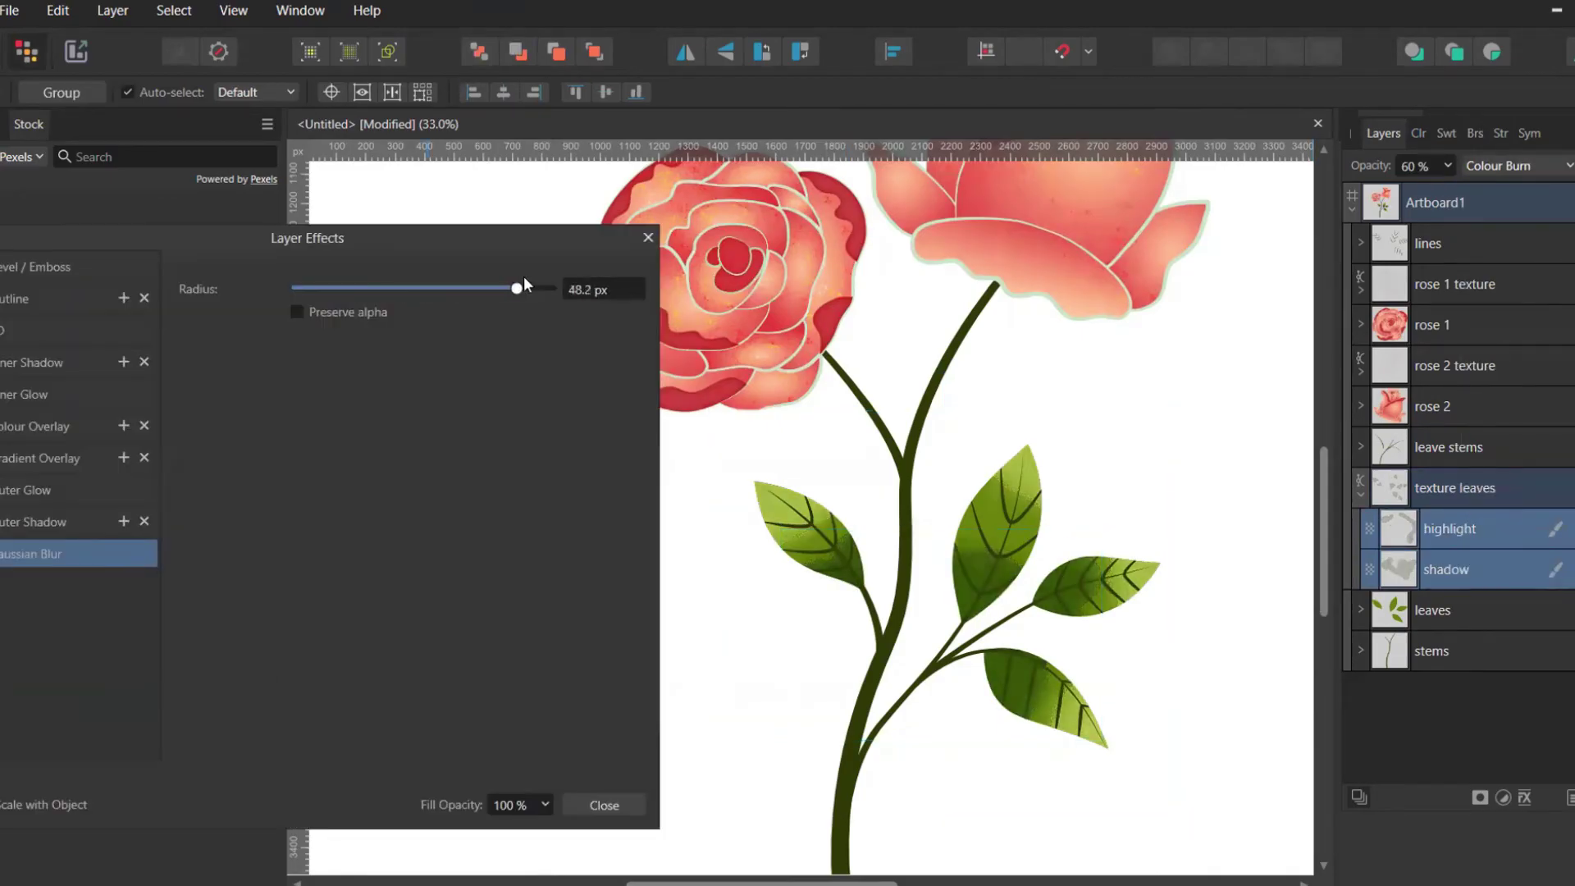
key(Escape)
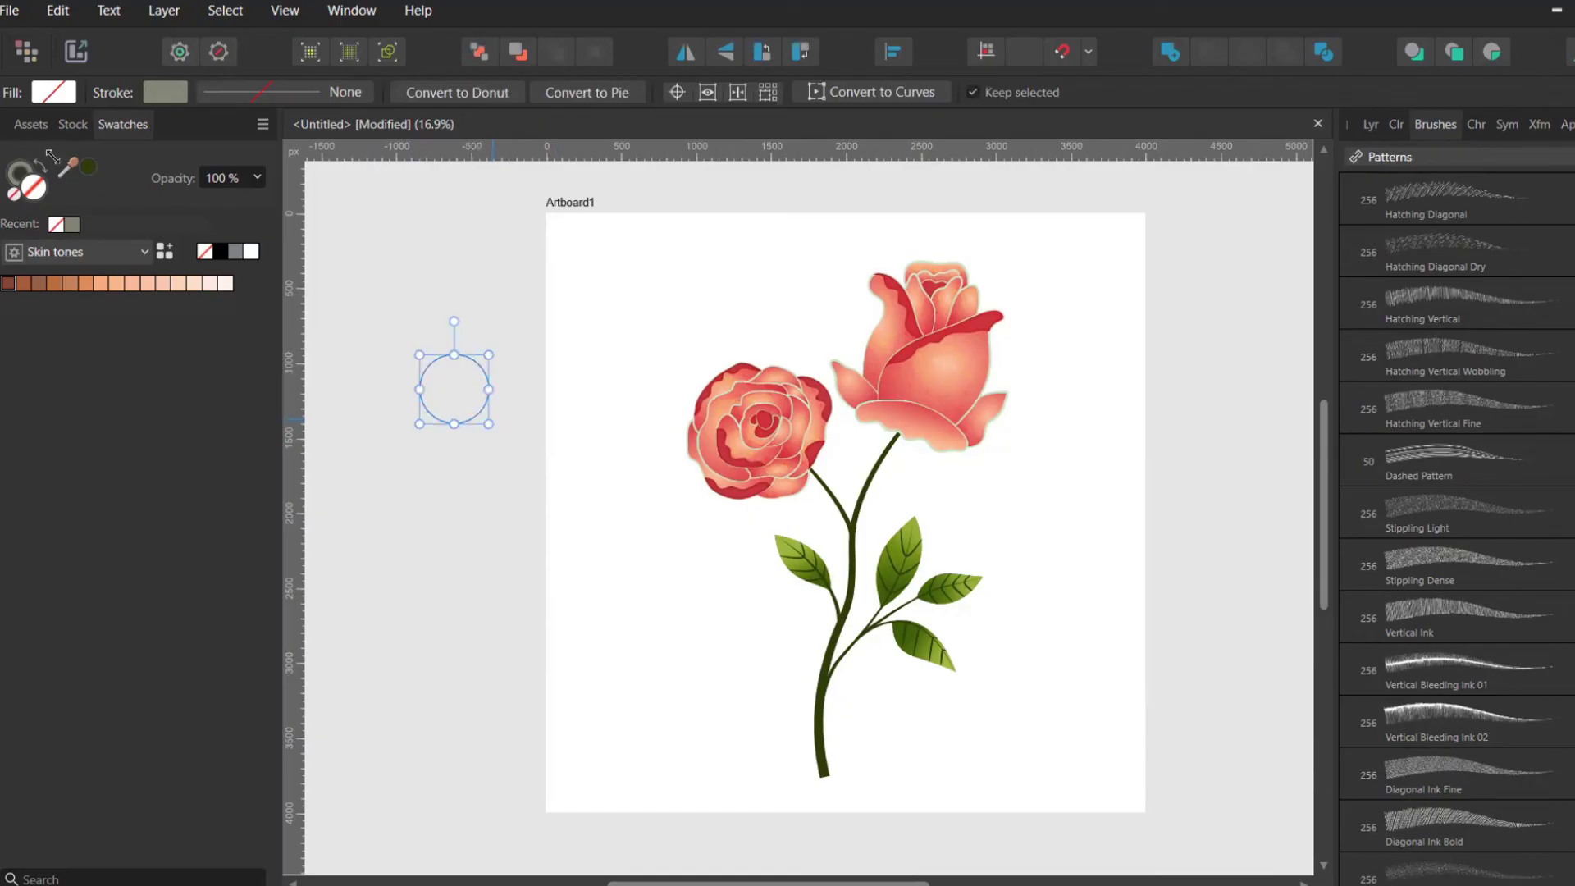
Give the off-artboard circle a dark green fill with no outline, nudge it slightly, and deselect.
click(43, 164)
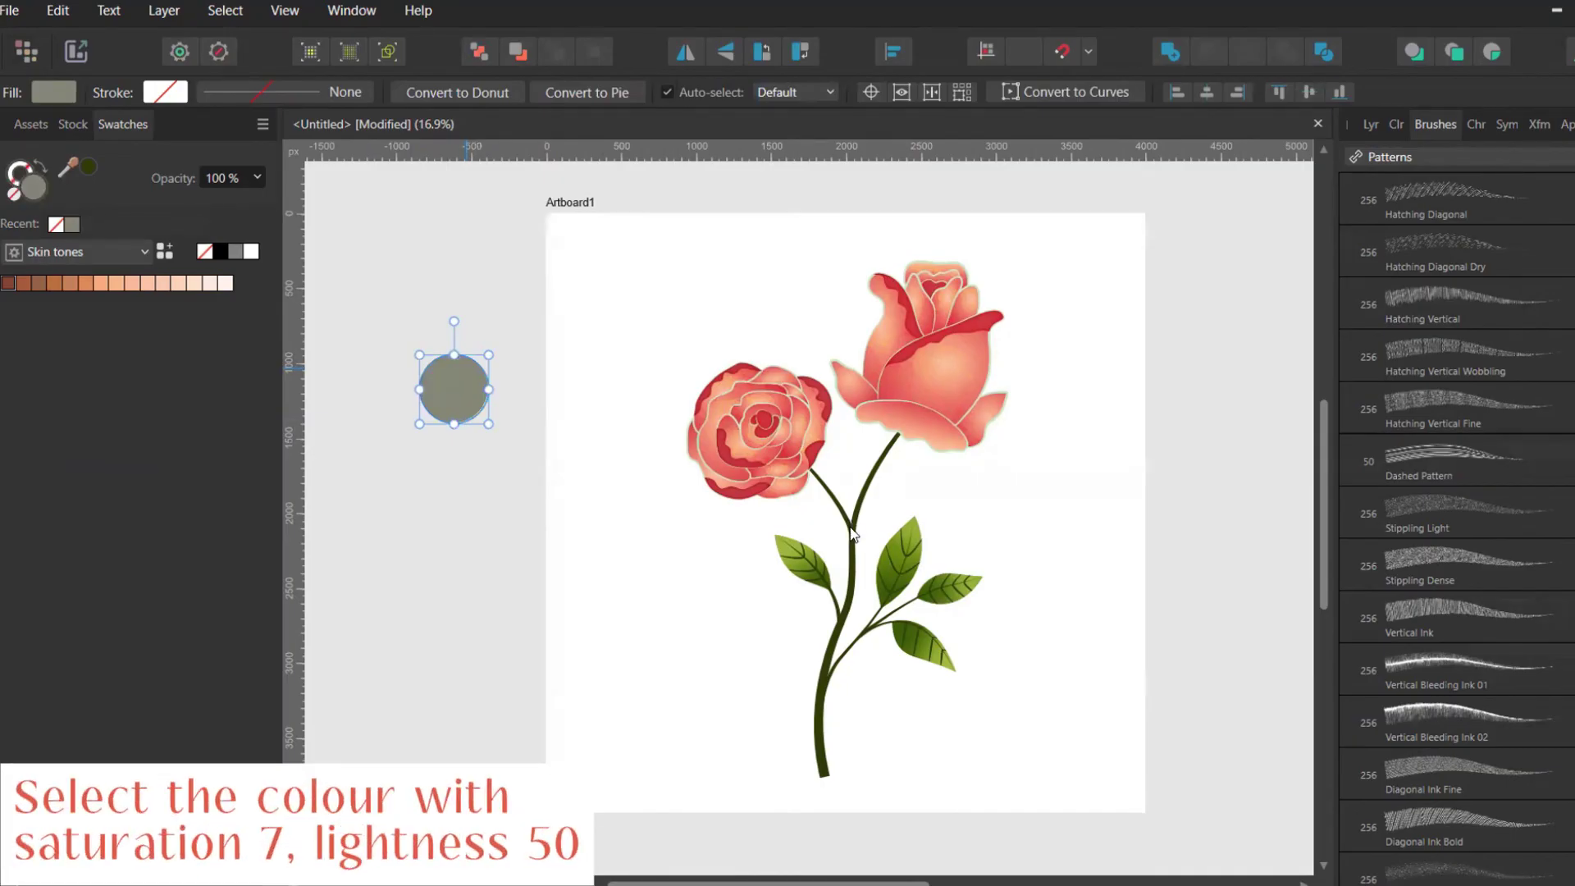
drag(458, 402, 475, 414)
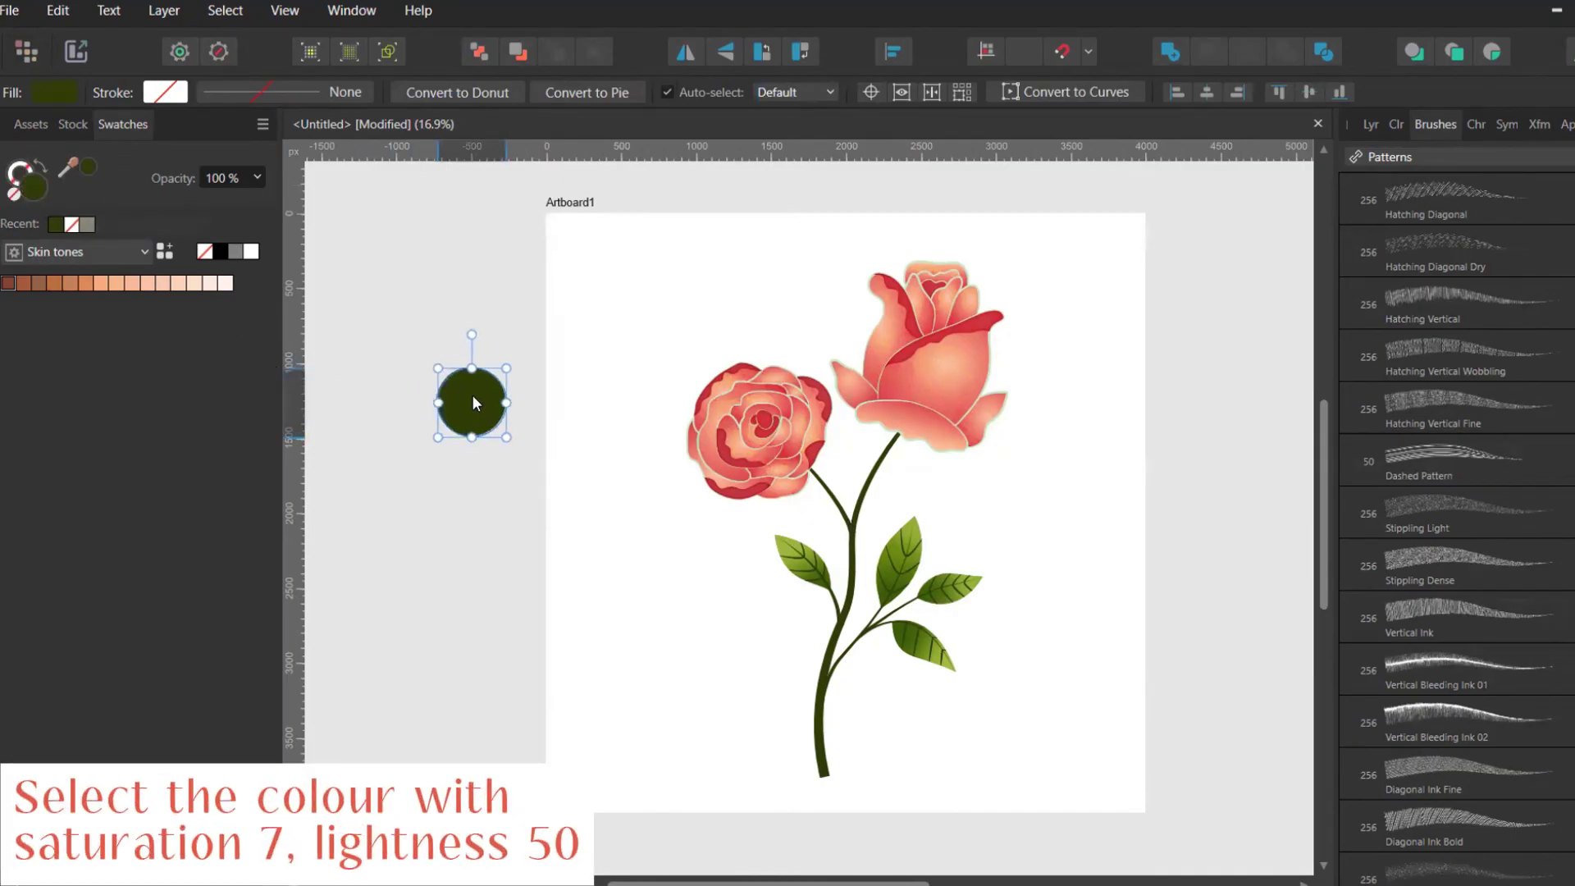
click(533, 365)
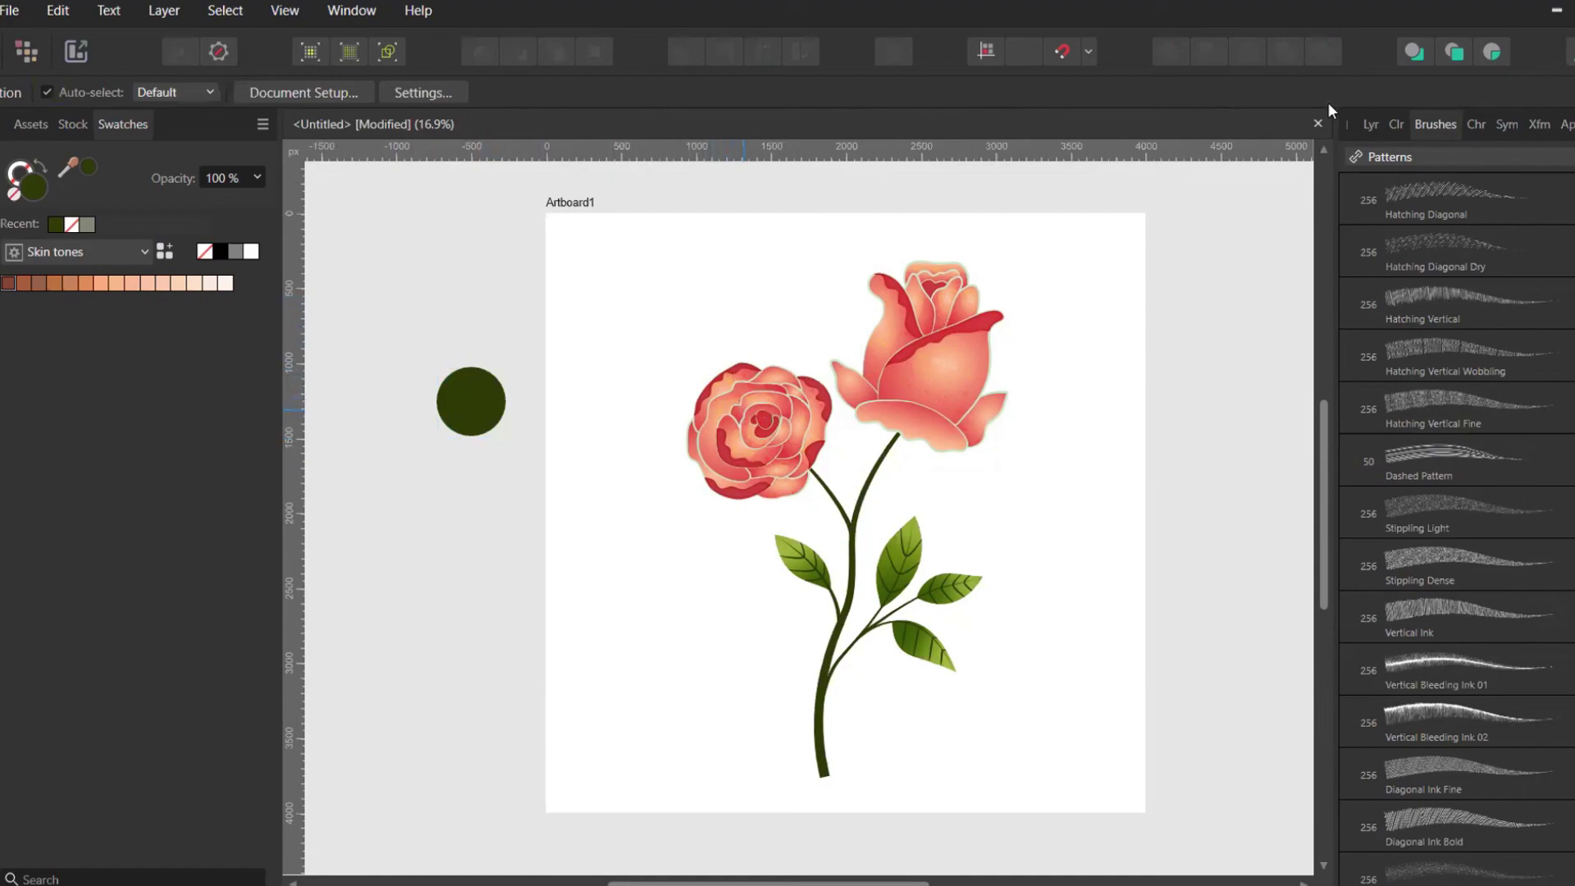
click(1373, 127)
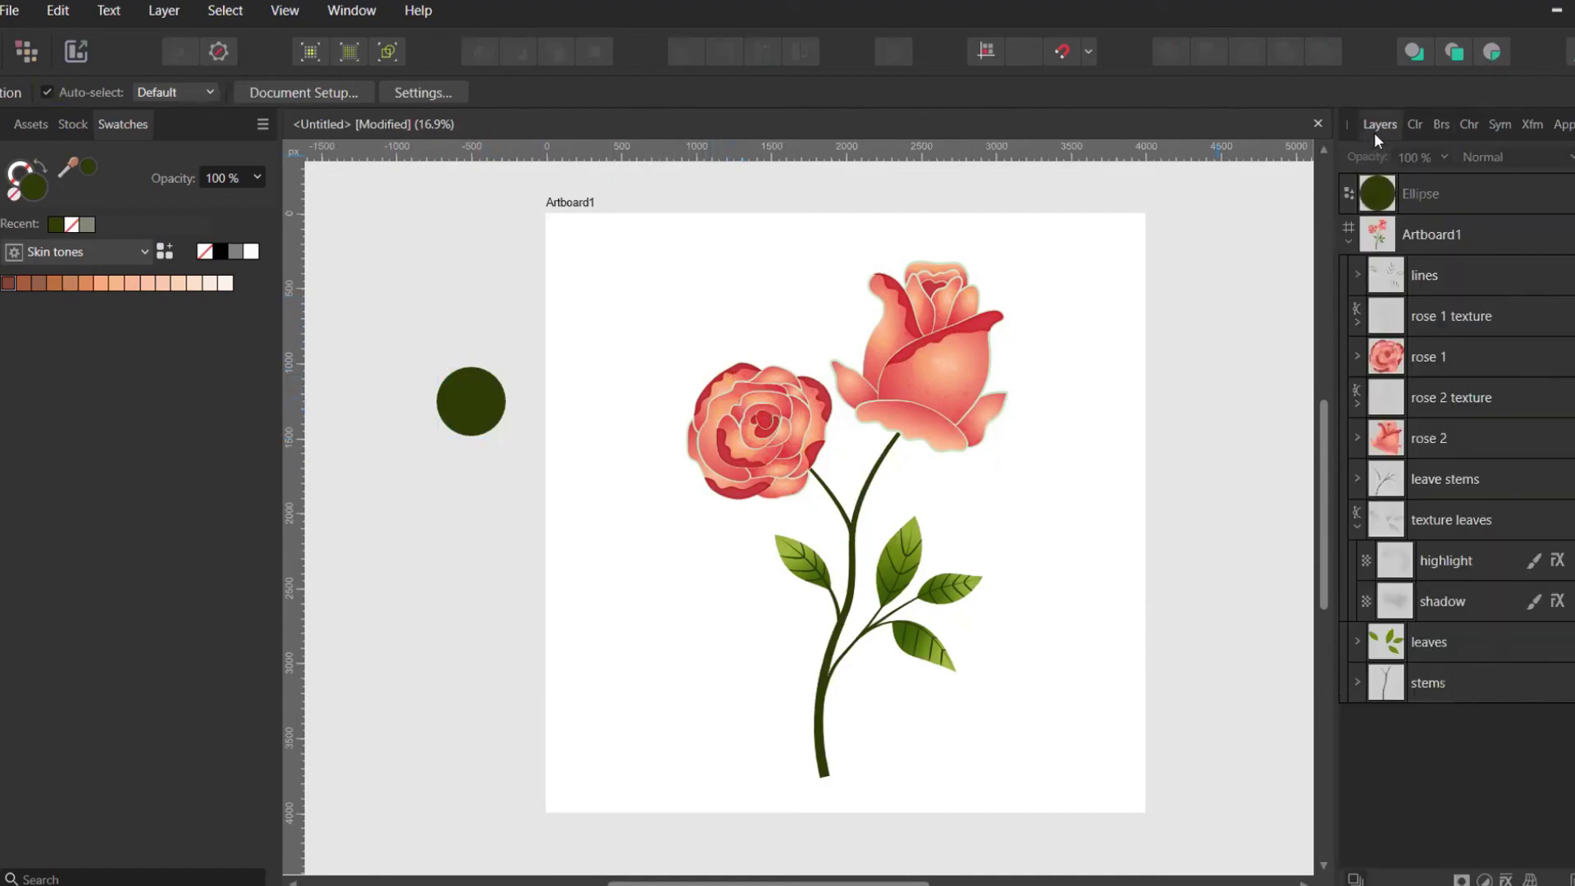